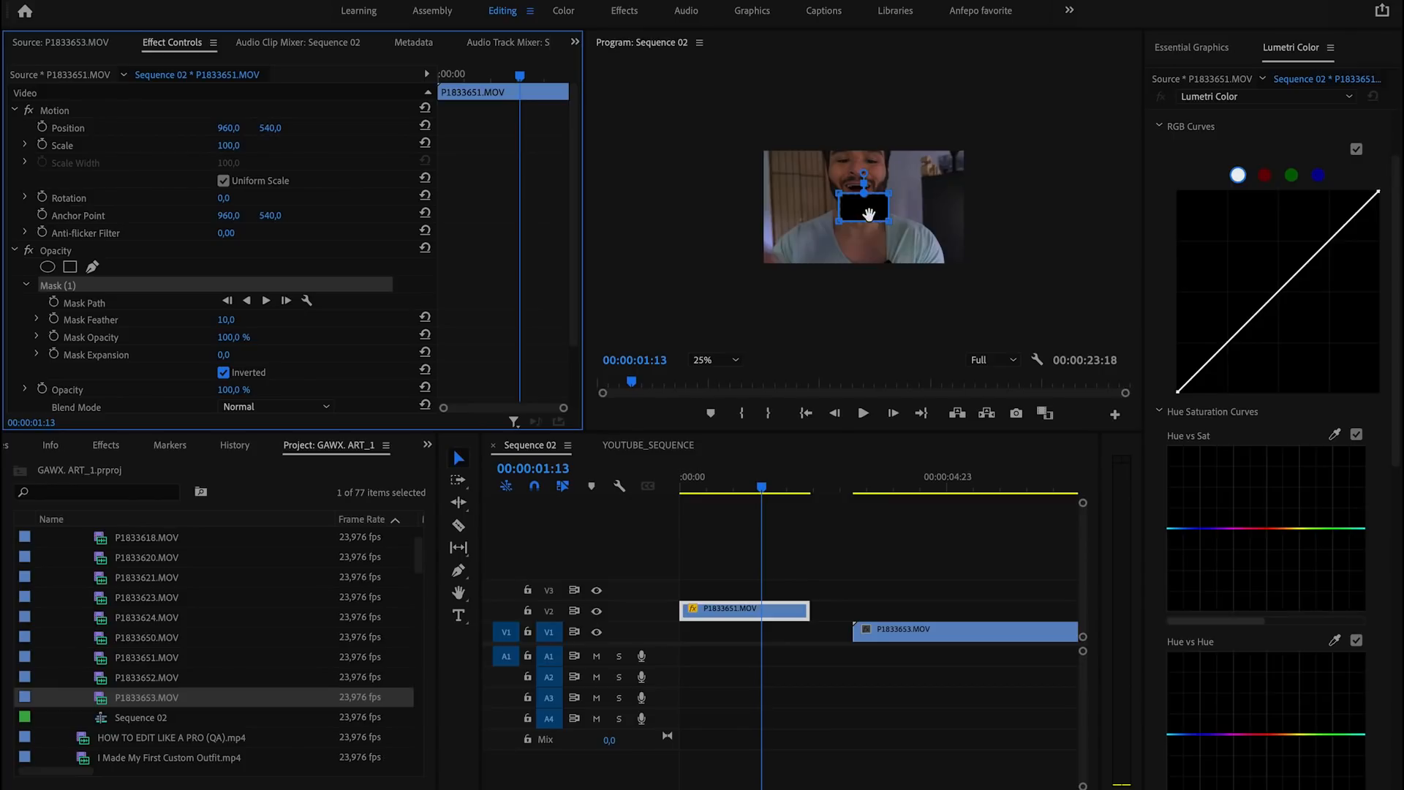
Stretch the corners of Mask (1) on P1833651.MOV into a large box lying completely outside the video frame's left edge.
left_click_drag(718, 201, 752, 129)
left_click_drag(667, 200, 605, 130)
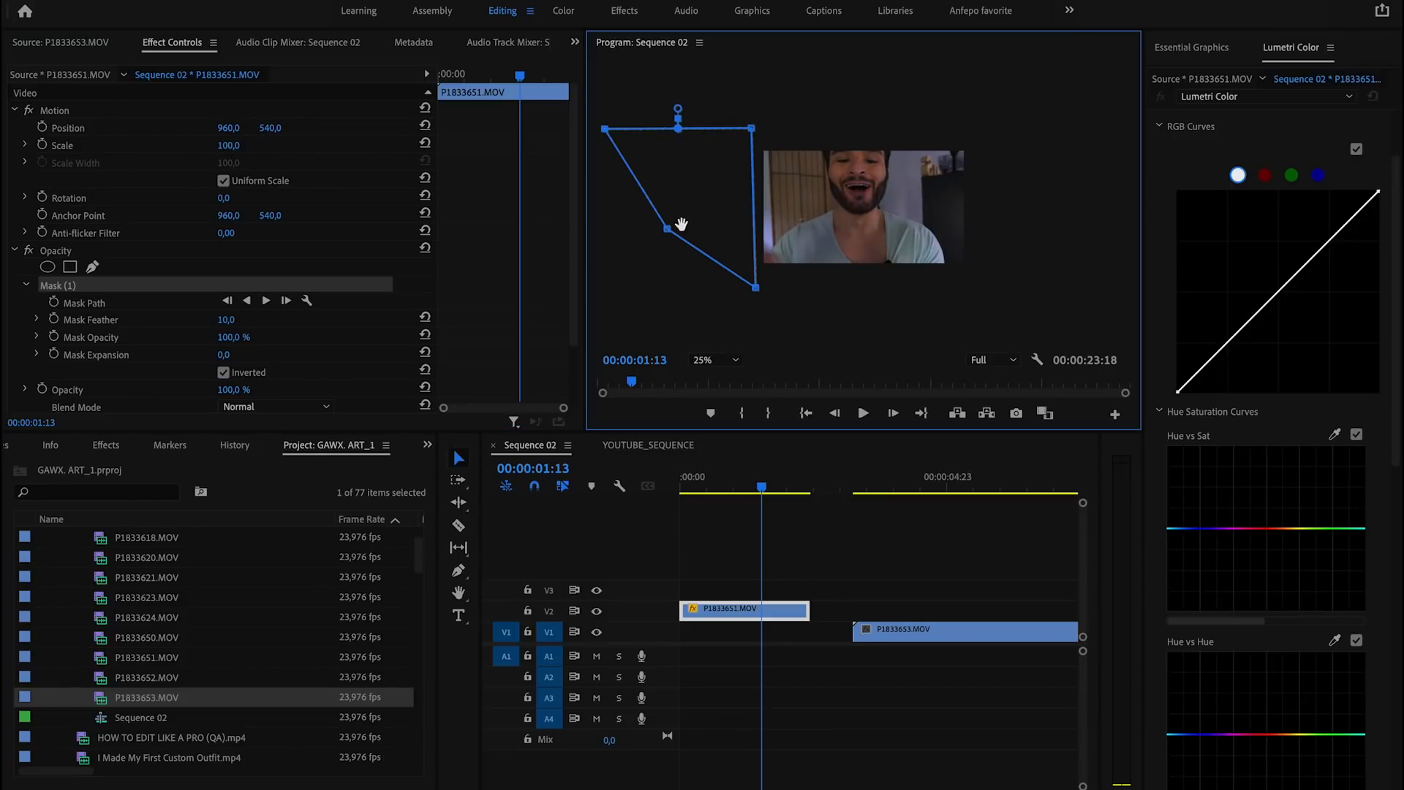
left_click_drag(667, 231, 612, 286)
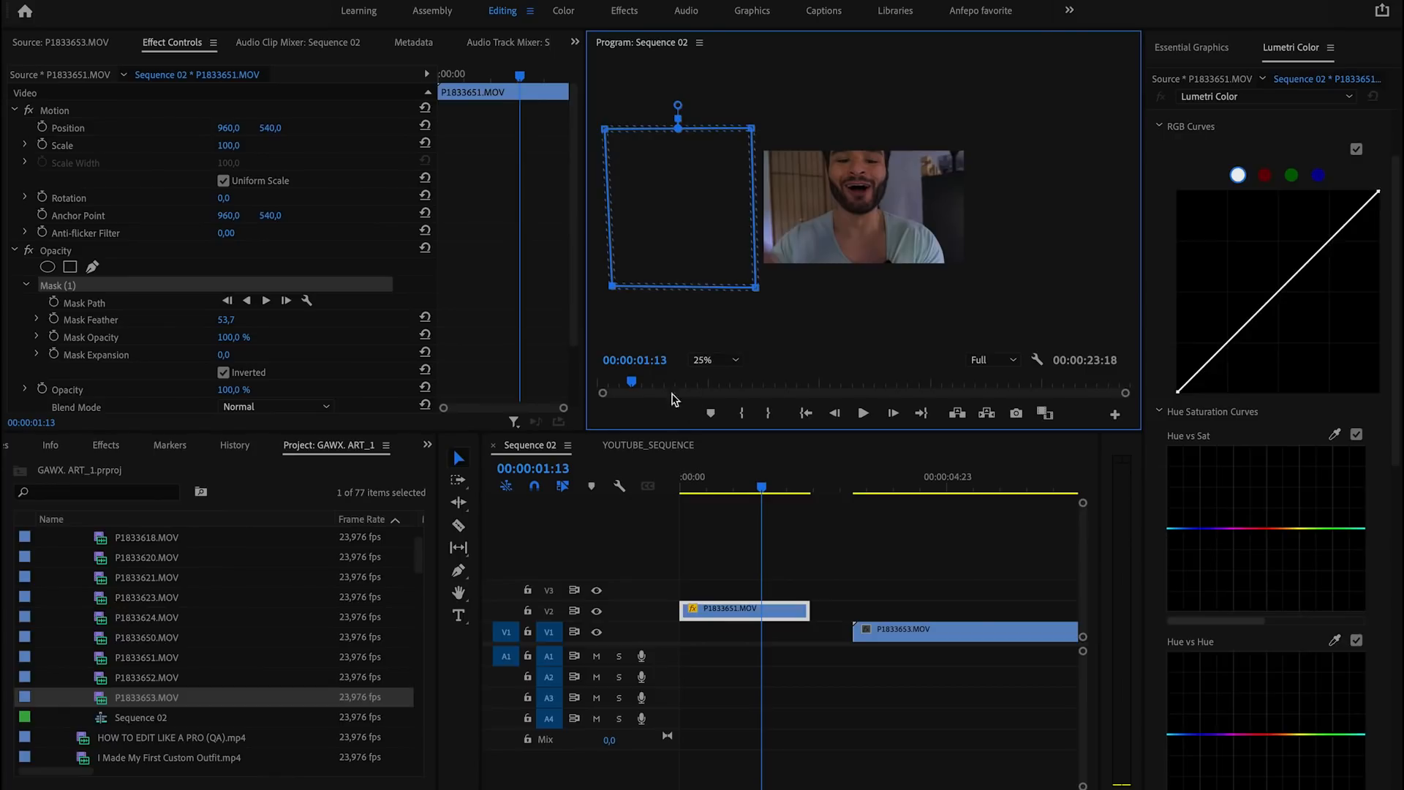
Enable Mask Path keyframing at 00:00:01:13, and at 00:00:02:02 pull the mask's upper-right corner over the frame to follow the hand.
left_click(54, 303)
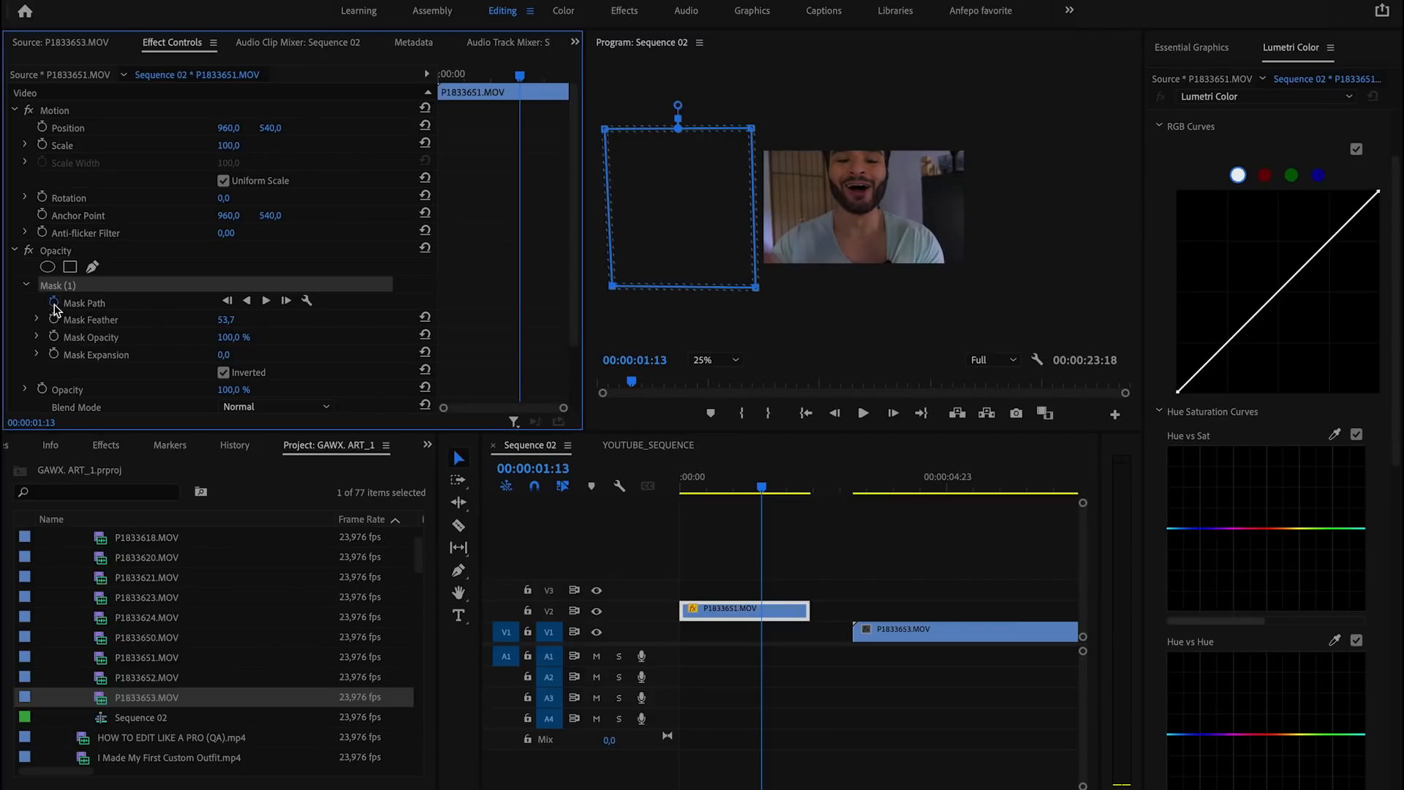
left_click(181, 286)
key("space")
key("Right")
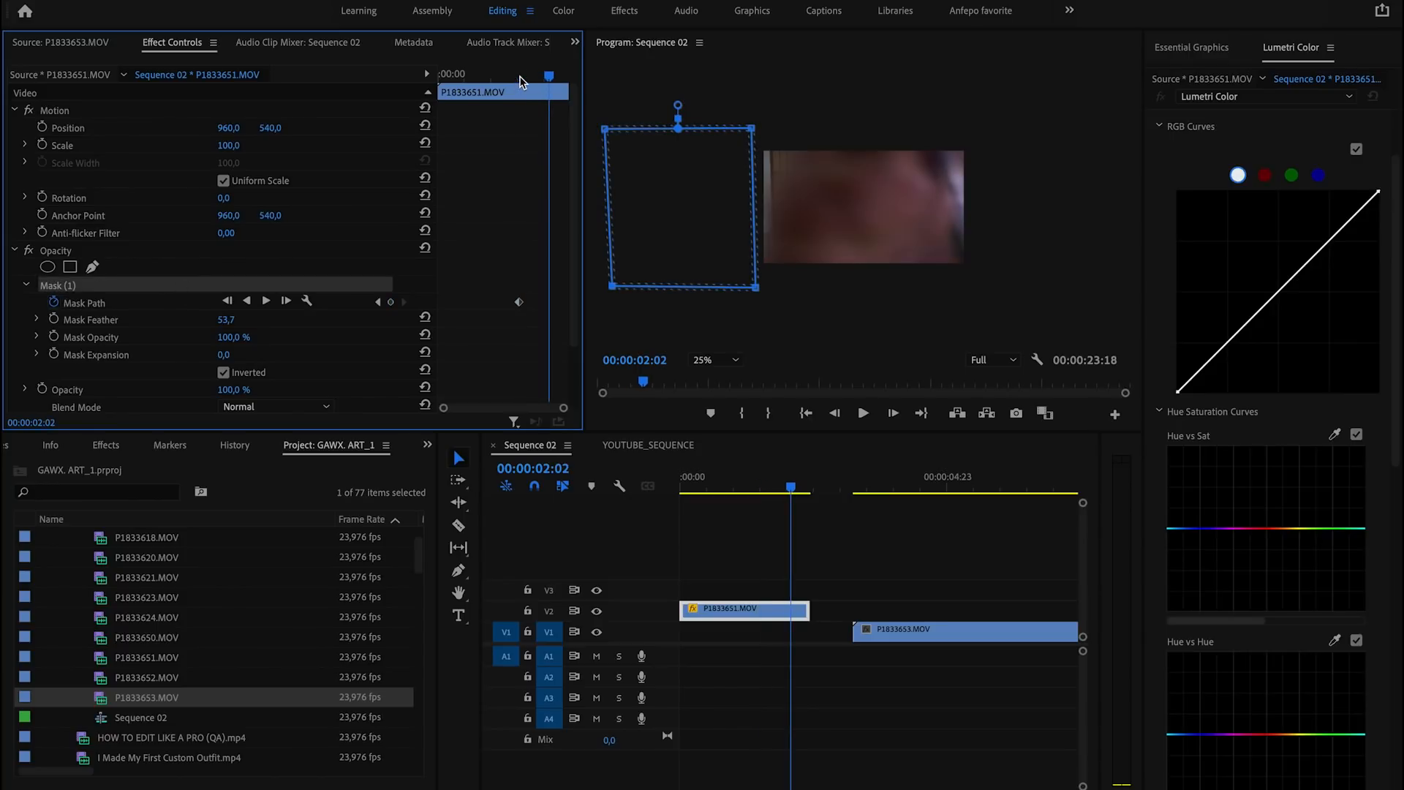
left_click_drag(753, 129, 806, 119)
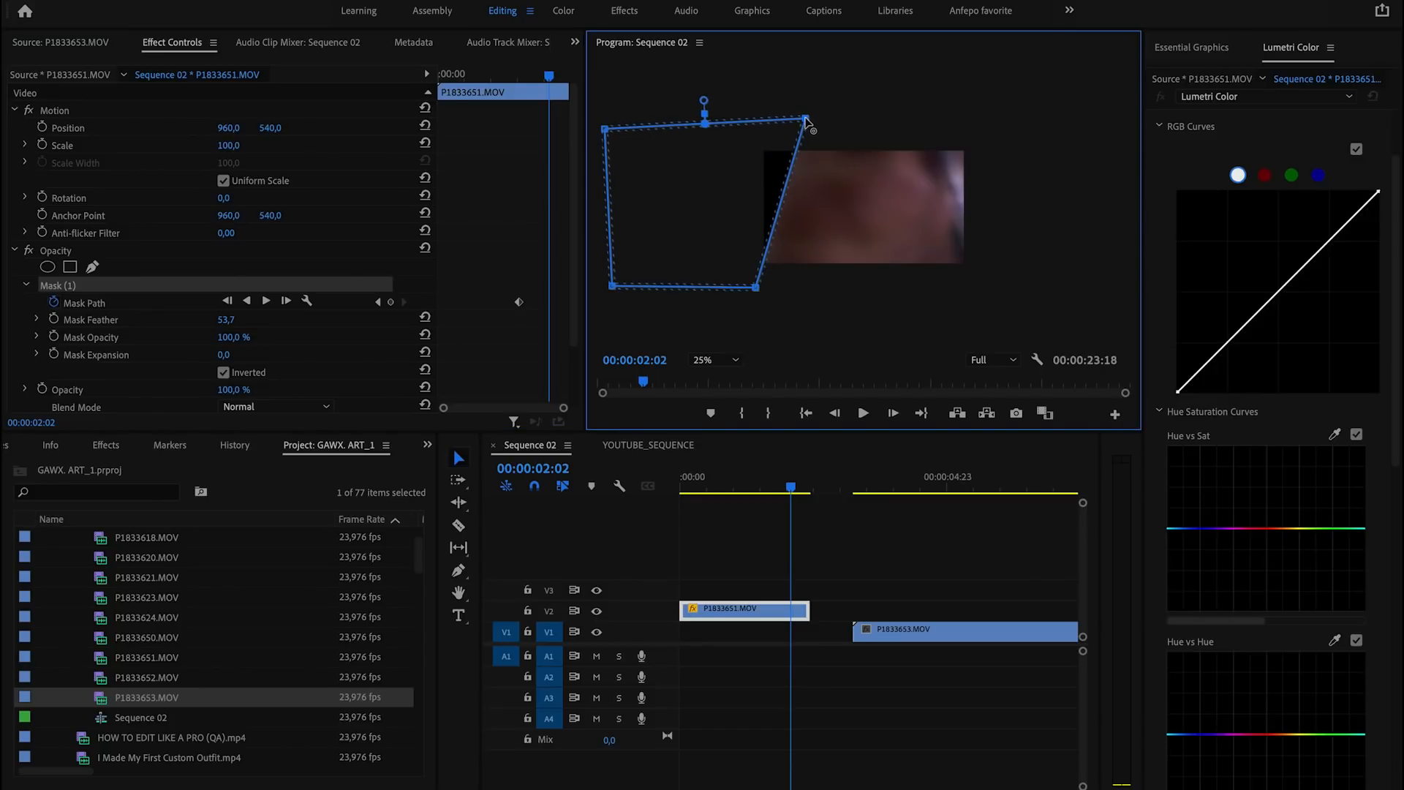
At 00:00:02:04, shift the mask right over most of the frame and pull both left corners outward.
left_click(566, 100)
key("Right")
key("Right")
left_click_drag(685, 192, 808, 194)
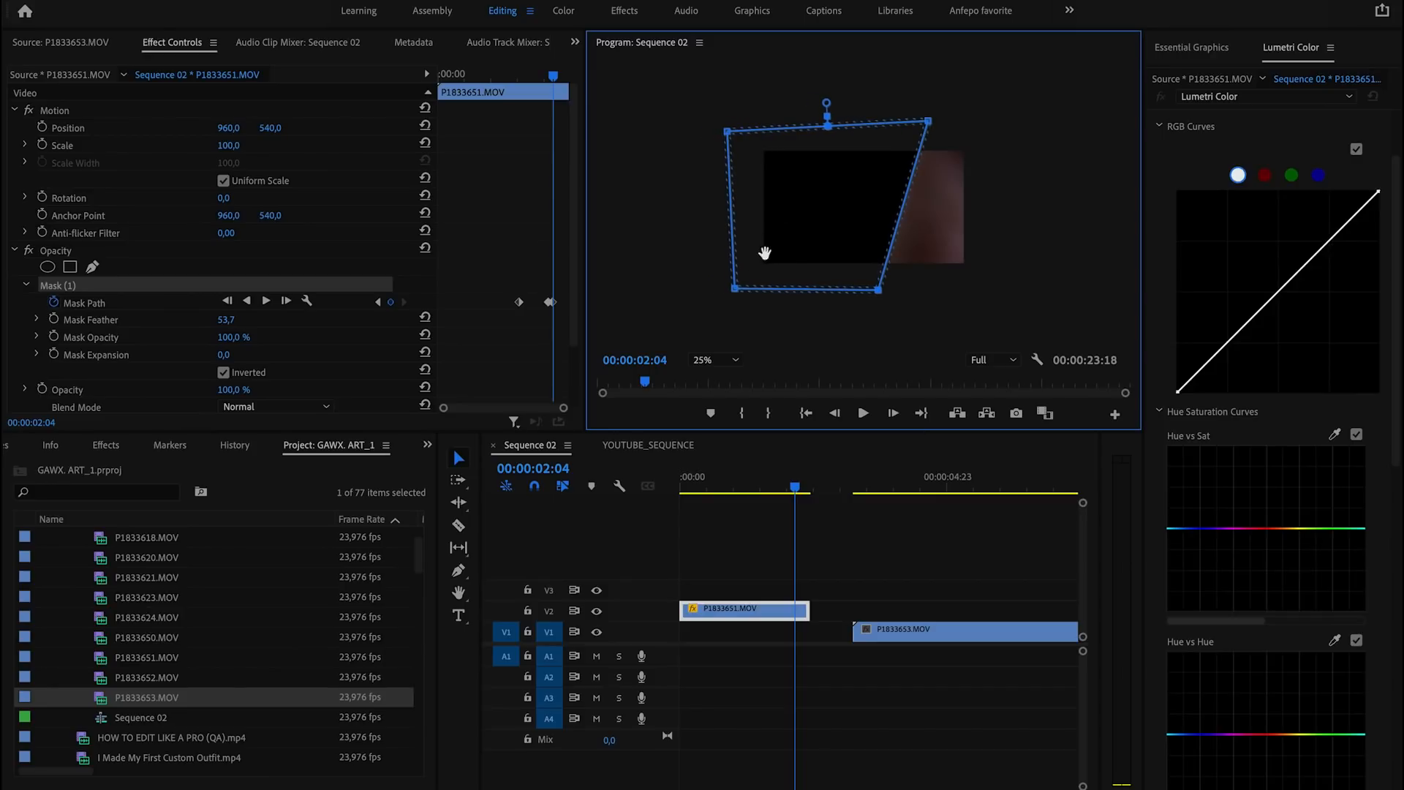
left_click_drag(736, 289, 719, 288)
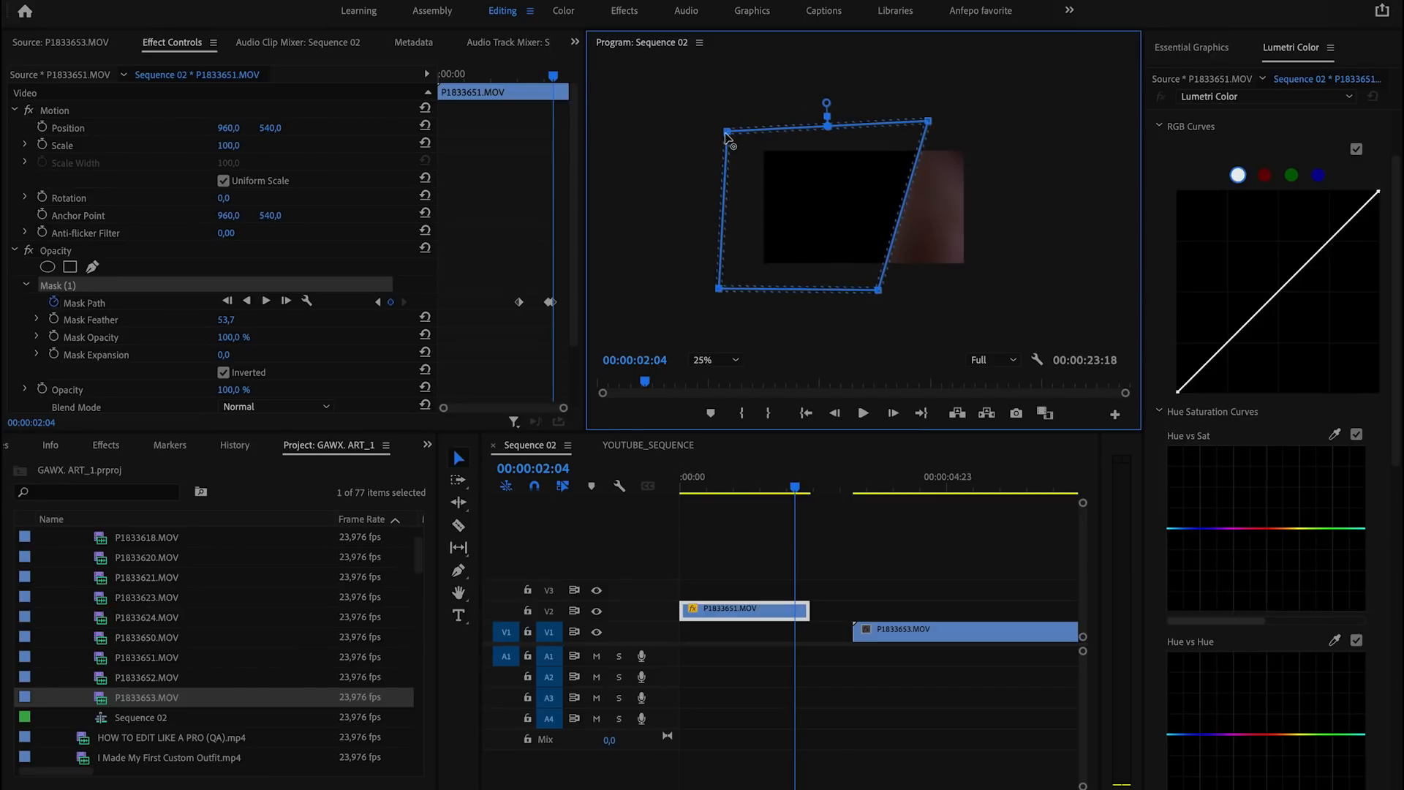
left_click_drag(728, 133, 712, 133)
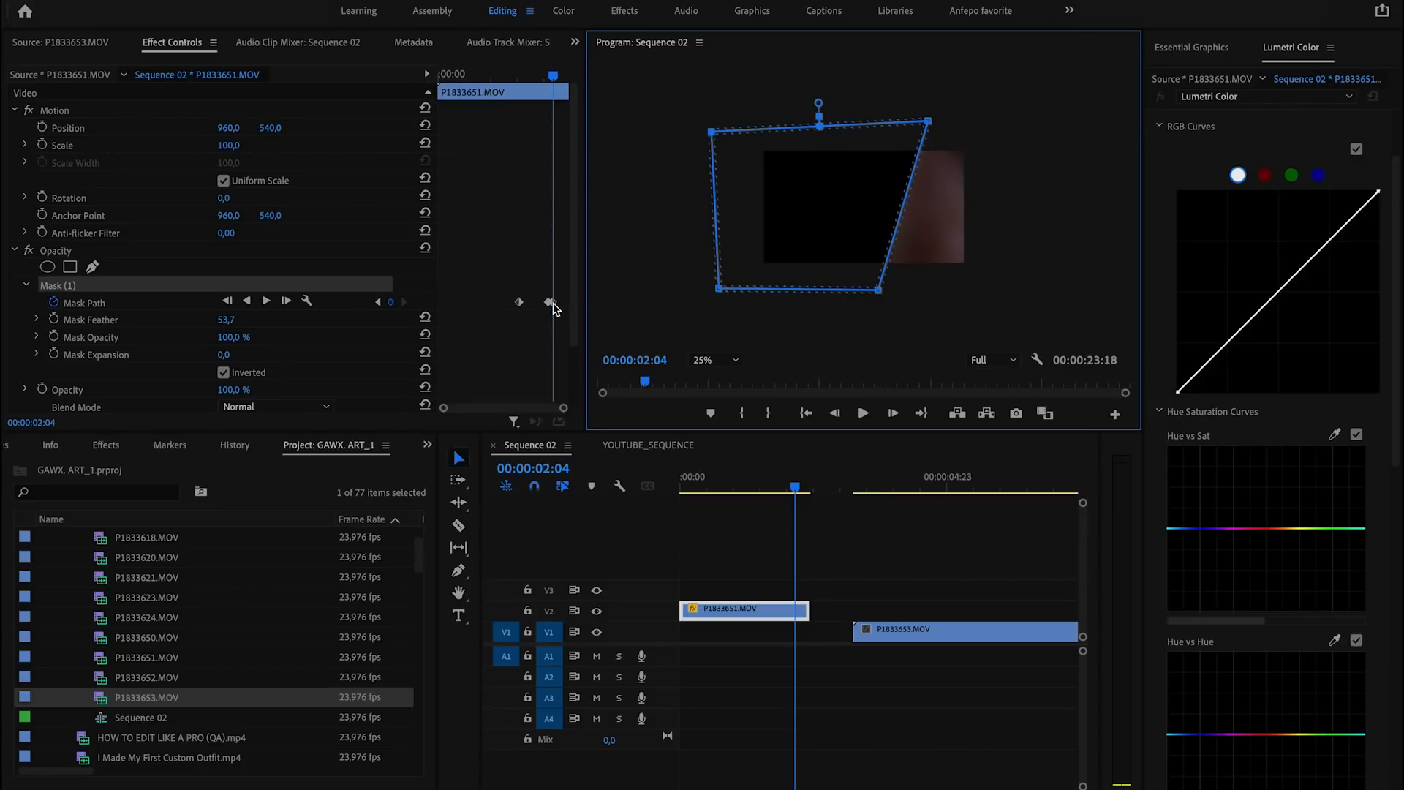
At 00:00:02:05, shift the mask further right behind the moving hand and widen its two left corners beyond the frame.
left_click_drag(553, 80, 556, 80)
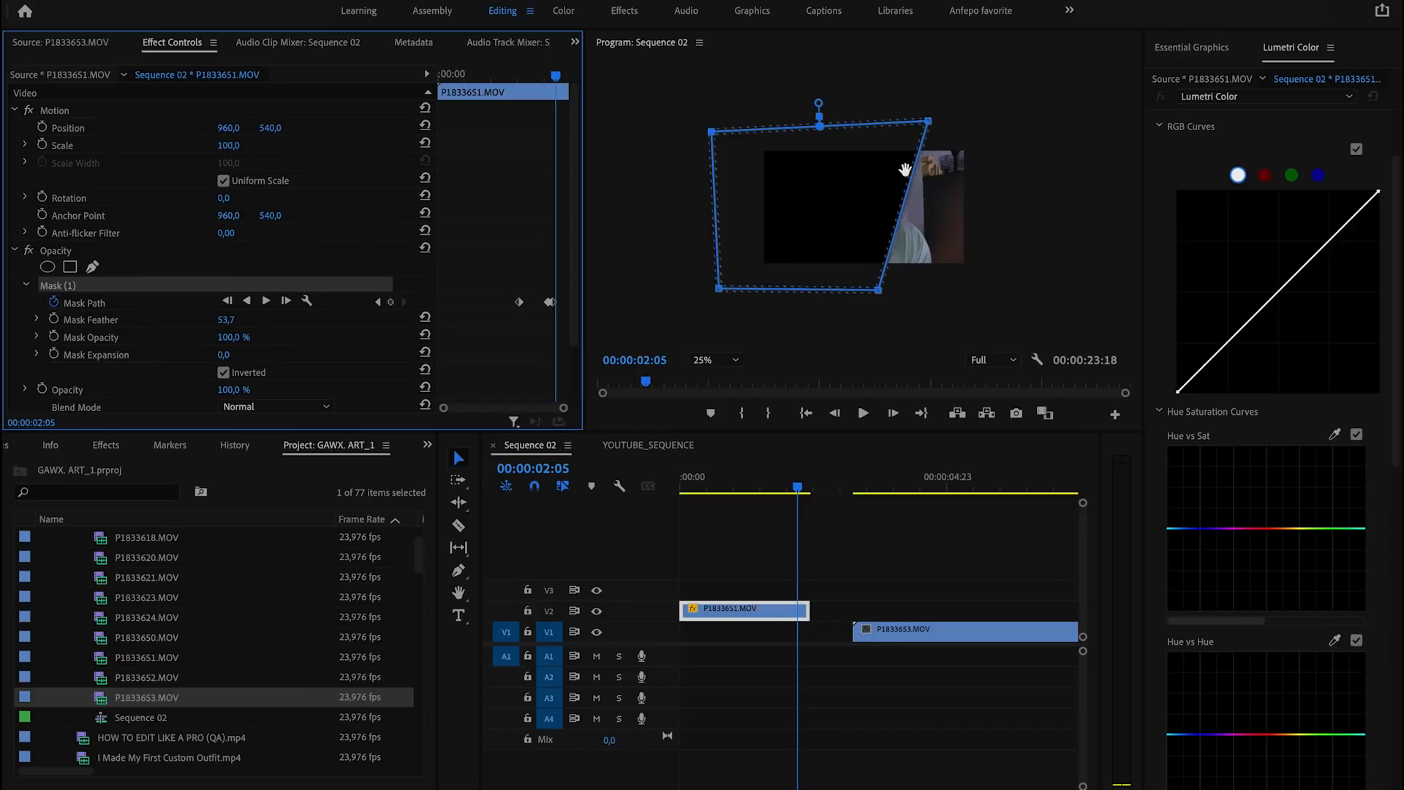
left_click_drag(822, 212, 869, 215)
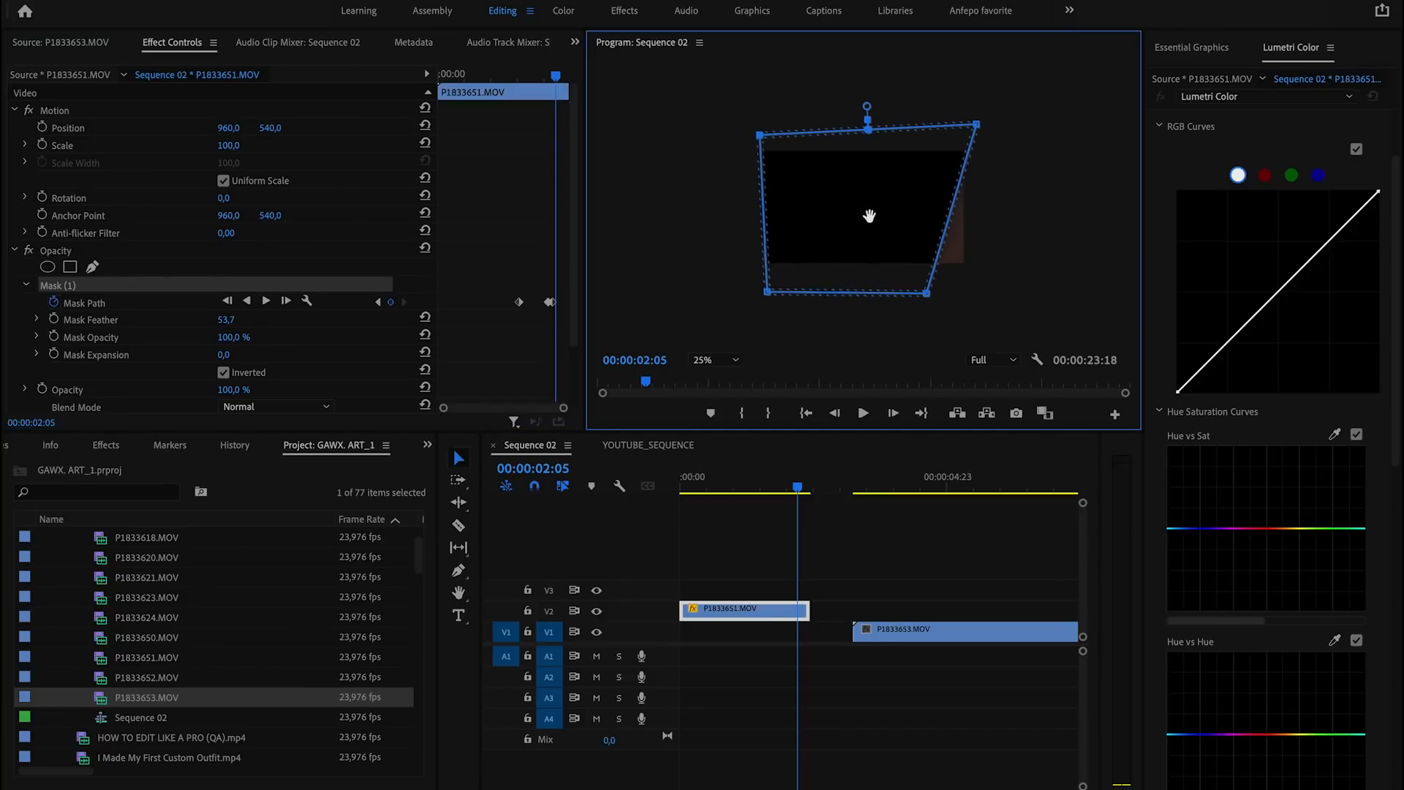
left_click_drag(764, 138, 729, 132)
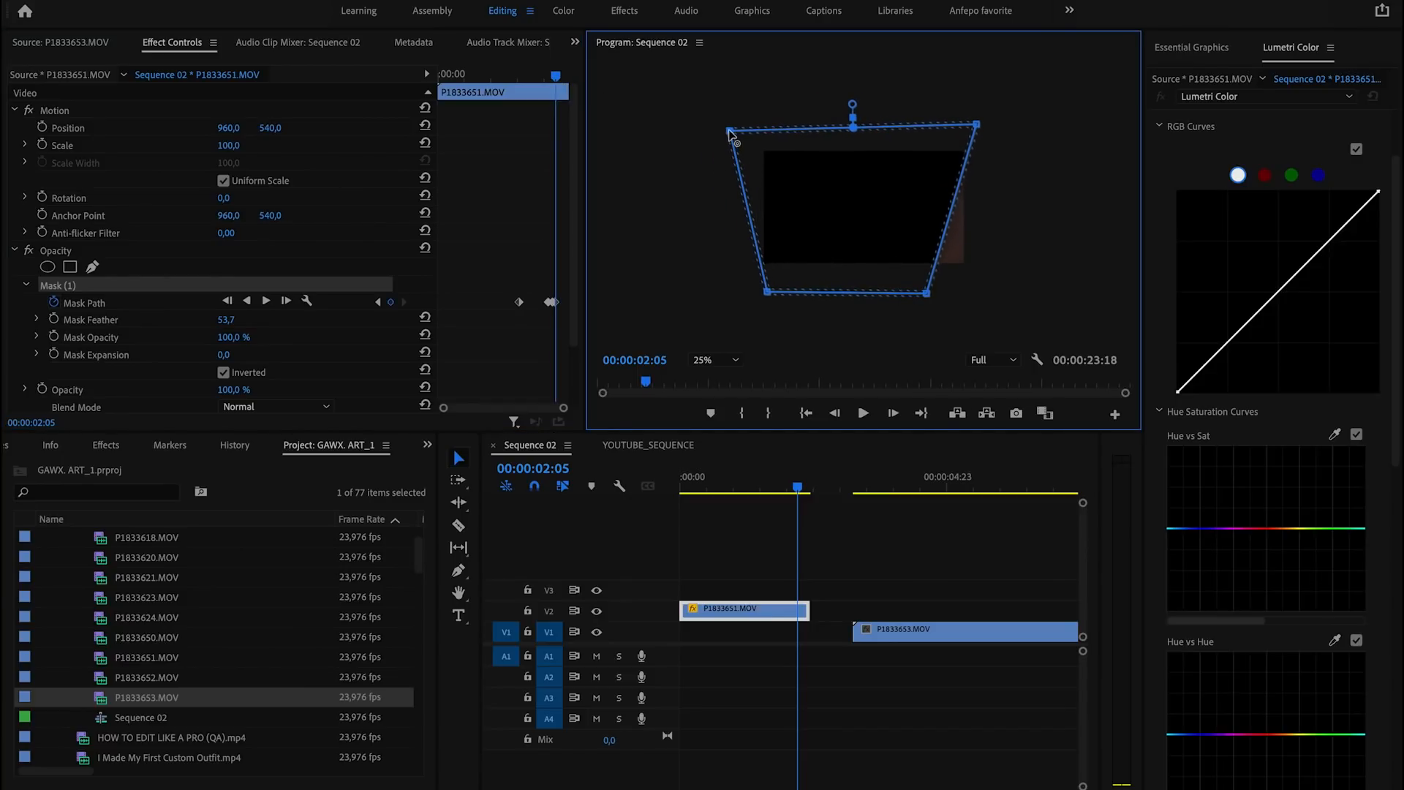
left_click_drag(768, 293, 730, 295)
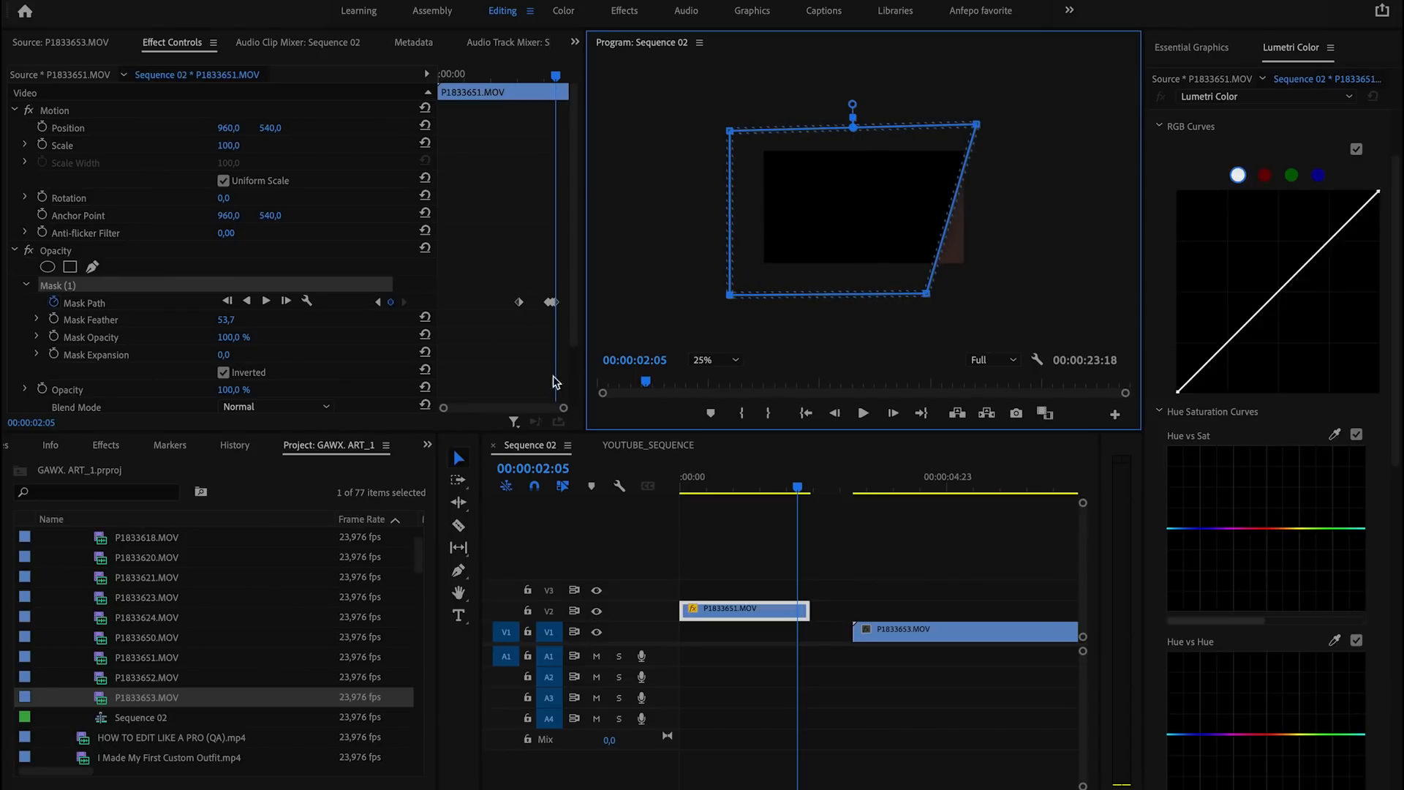
At 00:00:02:06, extend the mask's lower-right corner past the frame so the mask covers the whole picture.
left_click(558, 80)
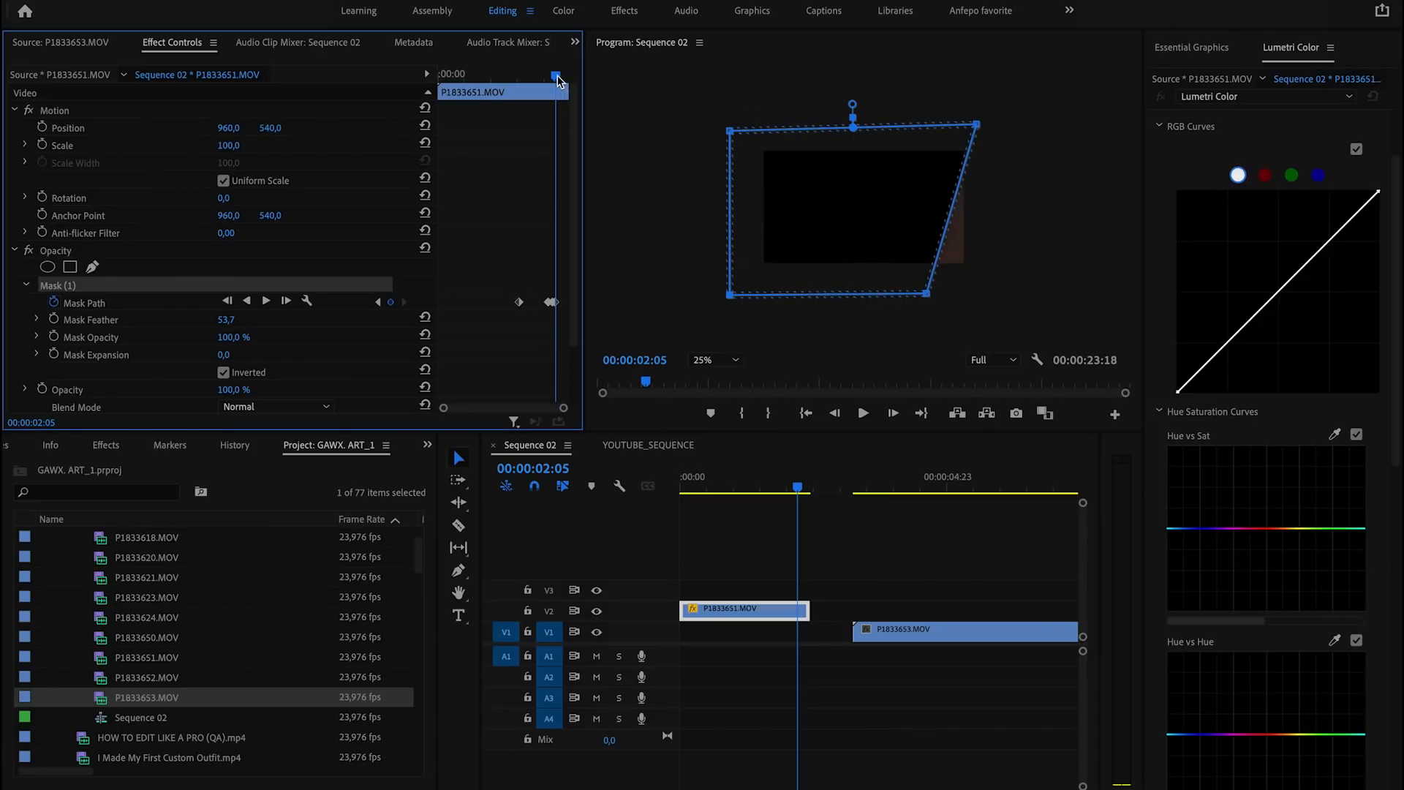
left_click_drag(557, 76, 558, 76)
left_click_drag(926, 286, 987, 288)
mouse_move(810, 497)
left_mouse_down()
mouse_move(777, 492)
mouse_move(802, 493)
left_mouse_up()
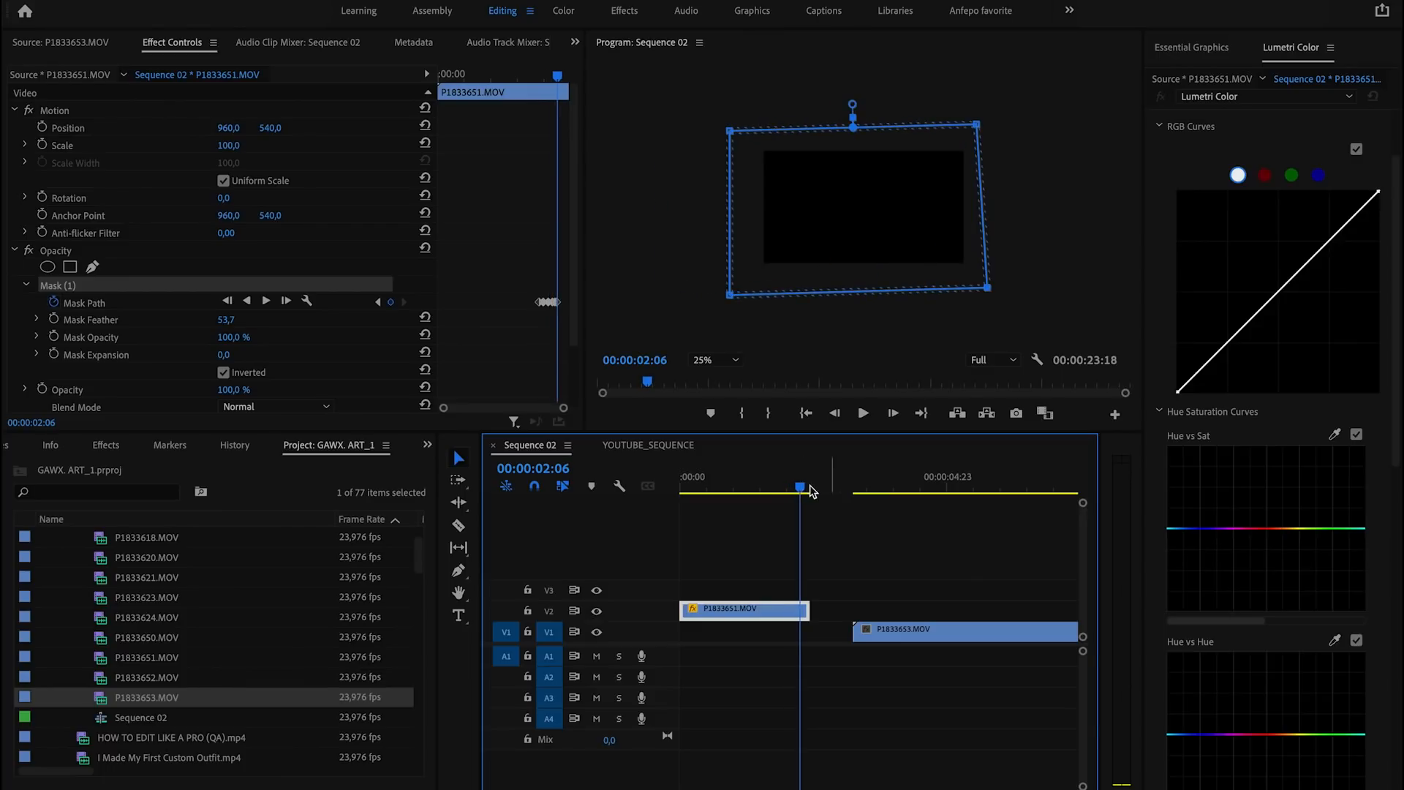
Move P1833653.MOV on V1 to start at 00:00:02:00, beneath the end of the masked P1833651.MOV clip.
key("Left")
key("Left")
key("Left")
key("Left")
key("Left")
key("Left")
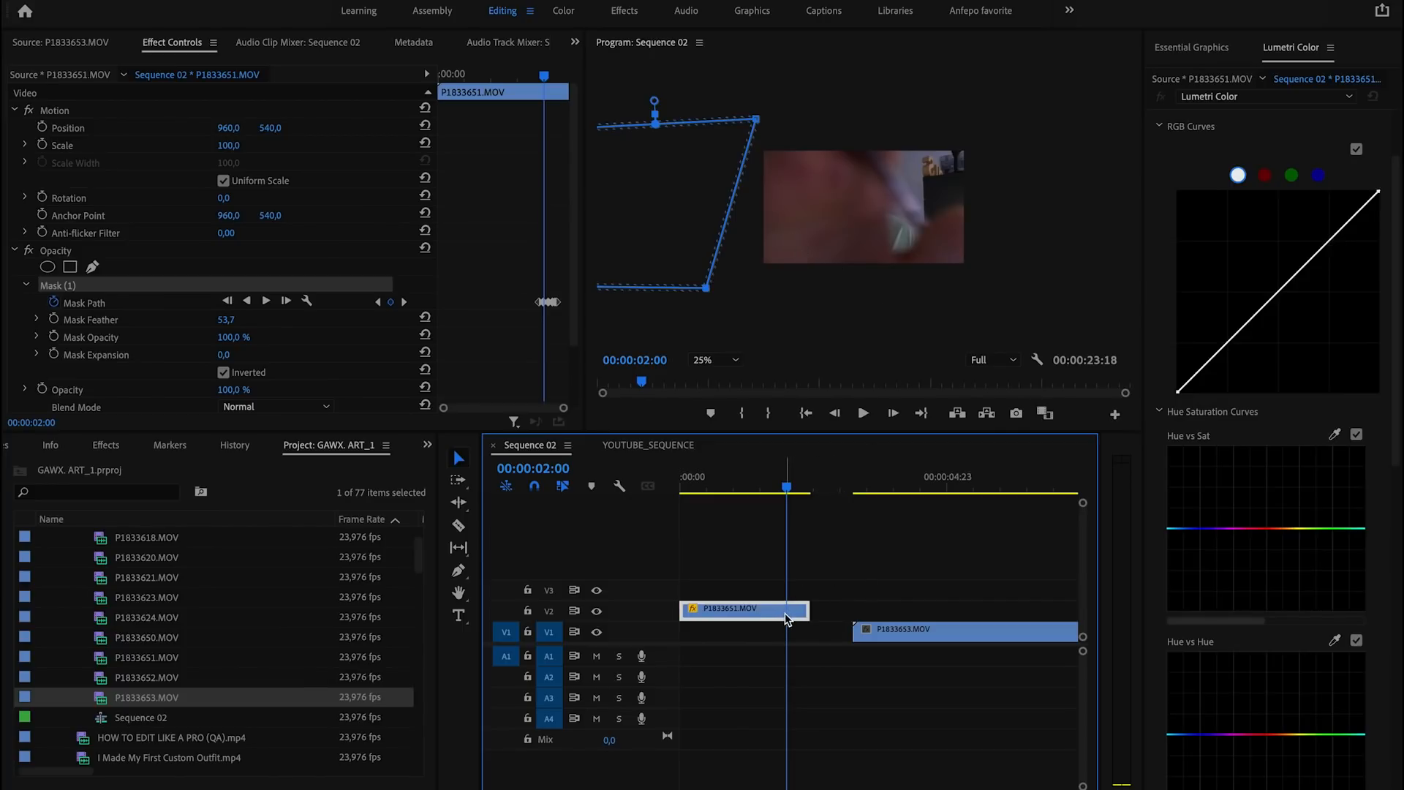
left_click_drag(899, 635, 806, 630)
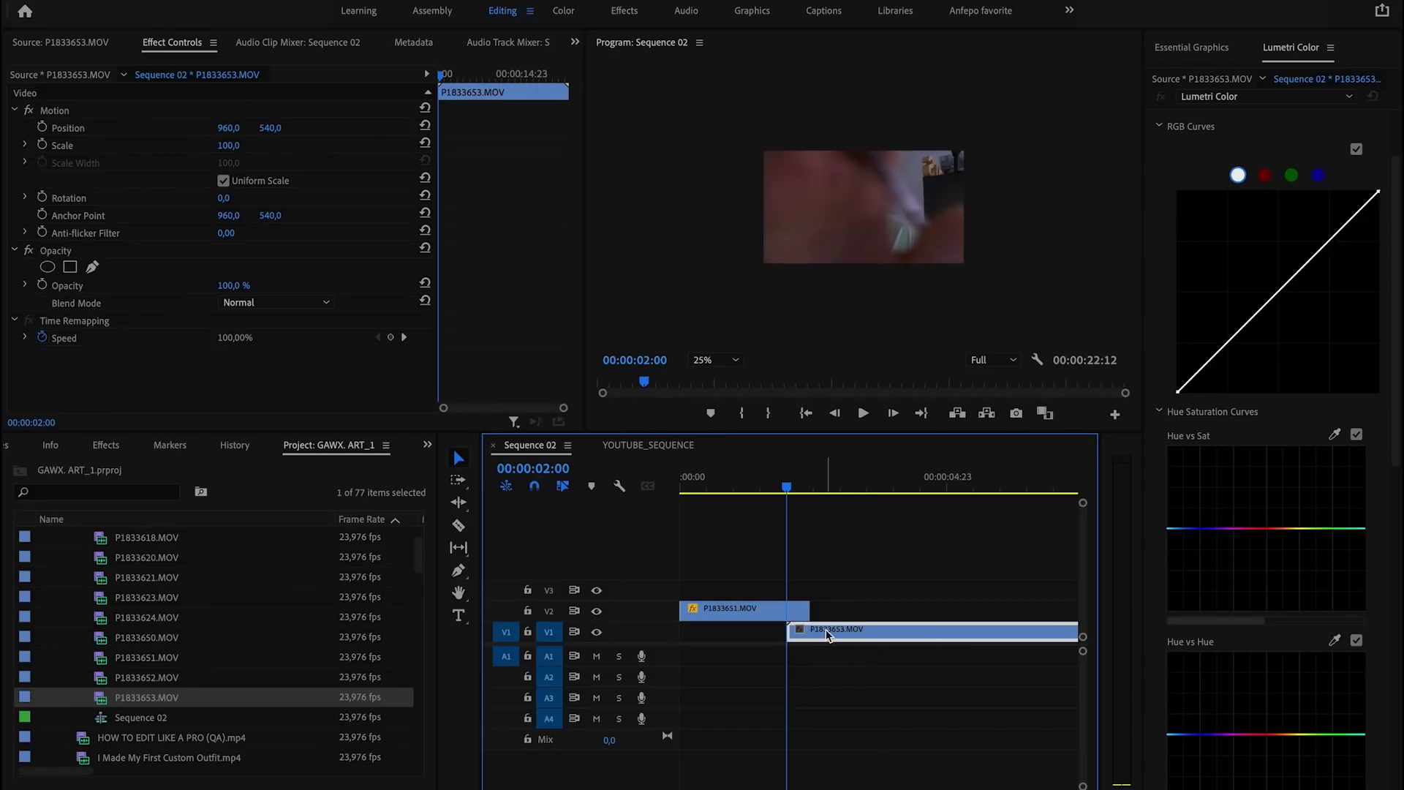
Play back the hand-wipe transition from 00:00:01:22 through the end of P1833651.MOV.
key("Left")
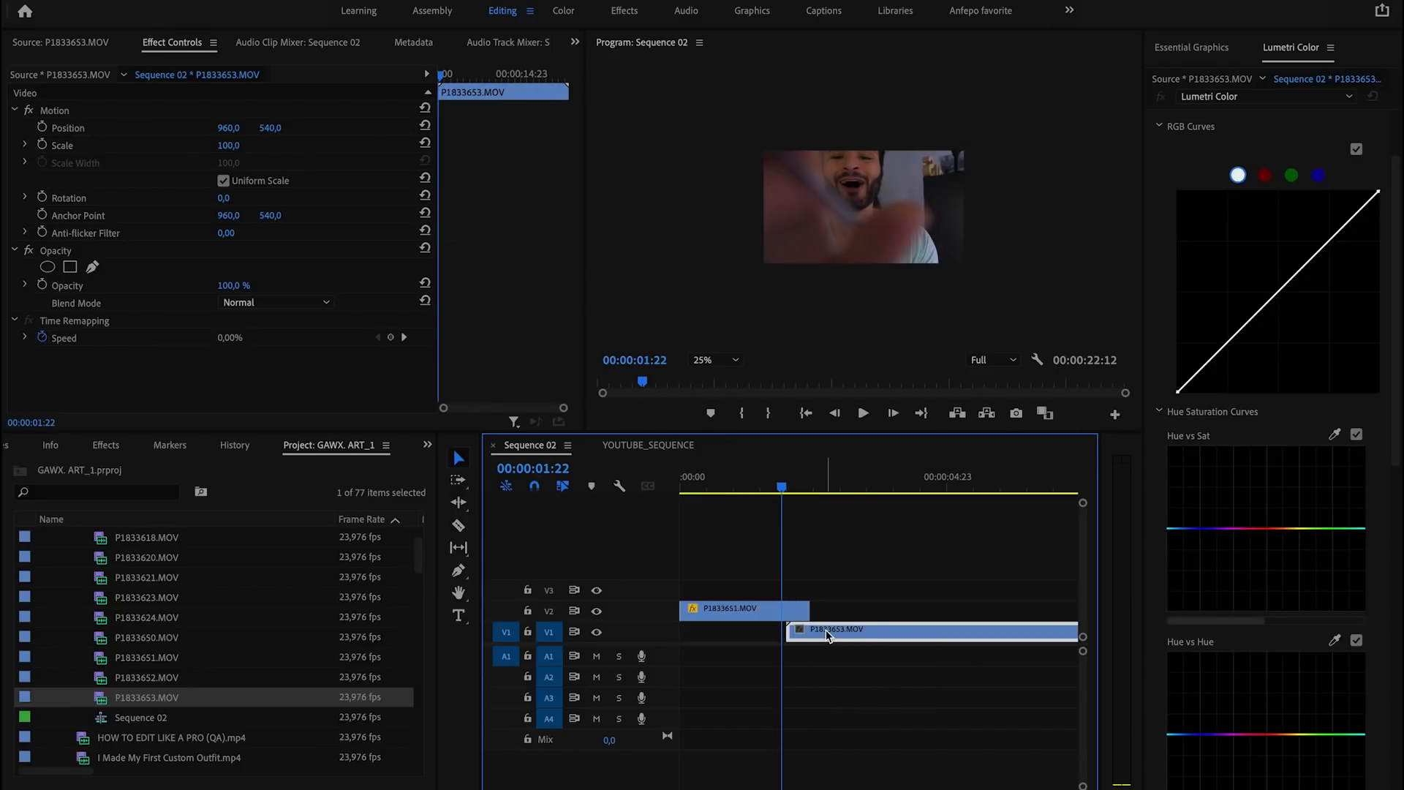
key("space")
key("space")
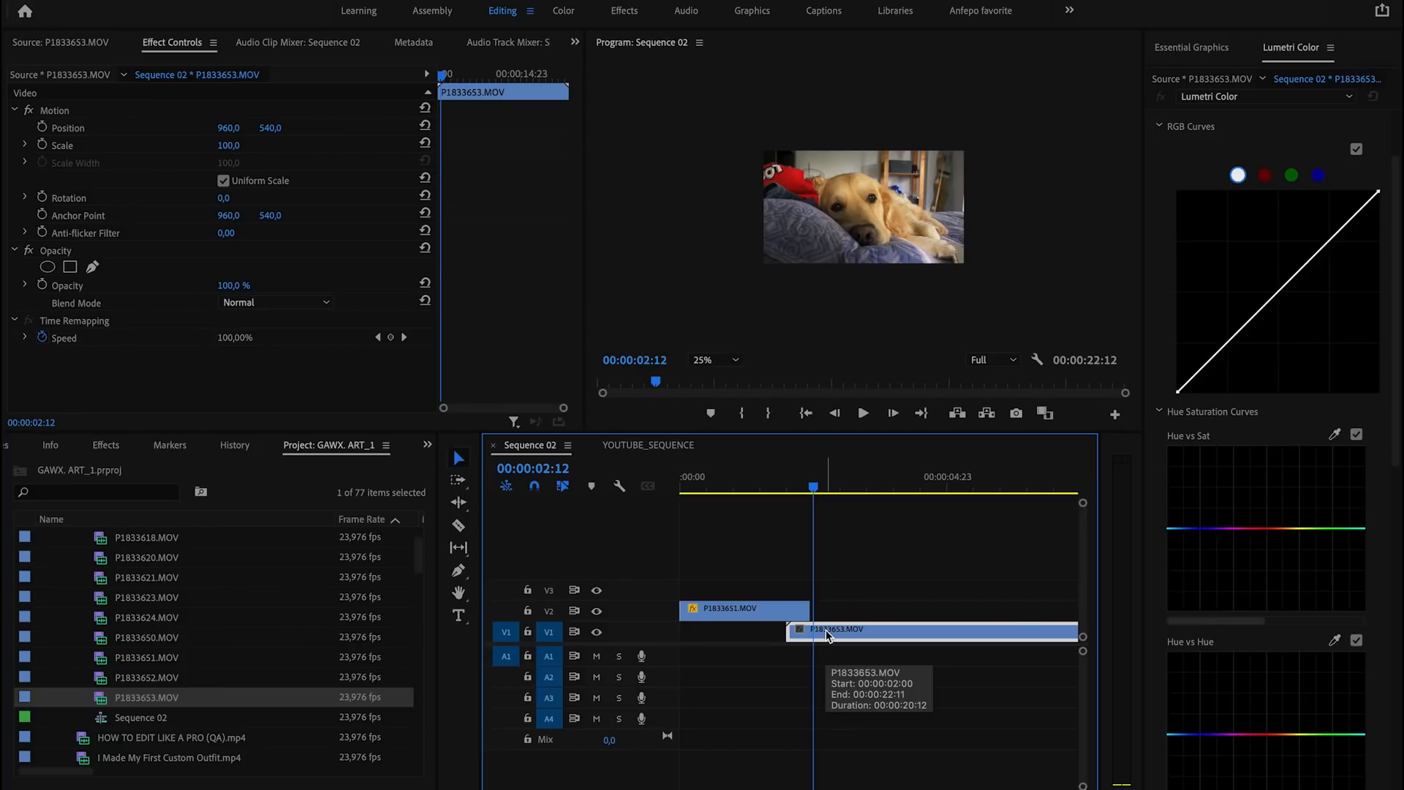
Review the masked transition again by playing the first clip and scrubbing back and forth across the overlap of both clips.
key("space")
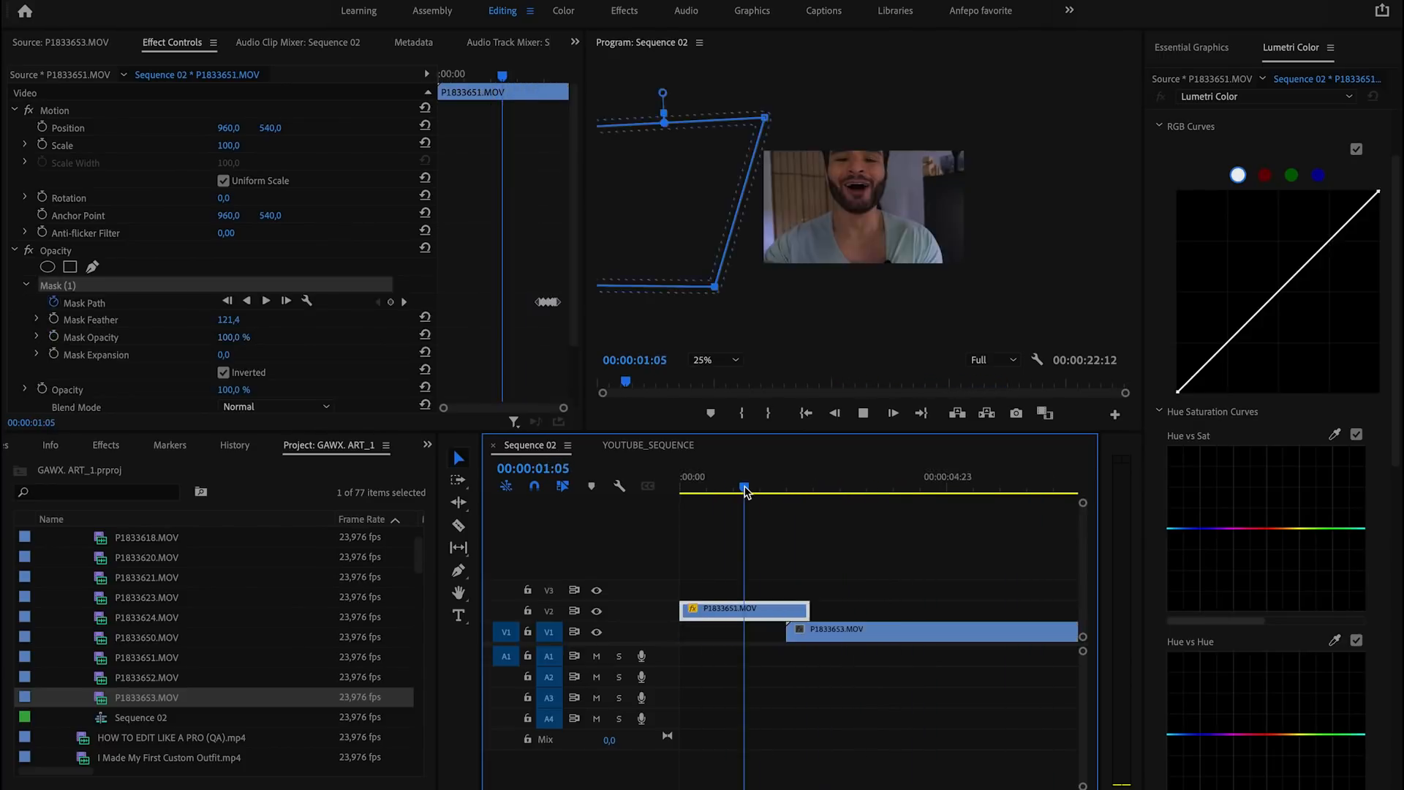
key("space")
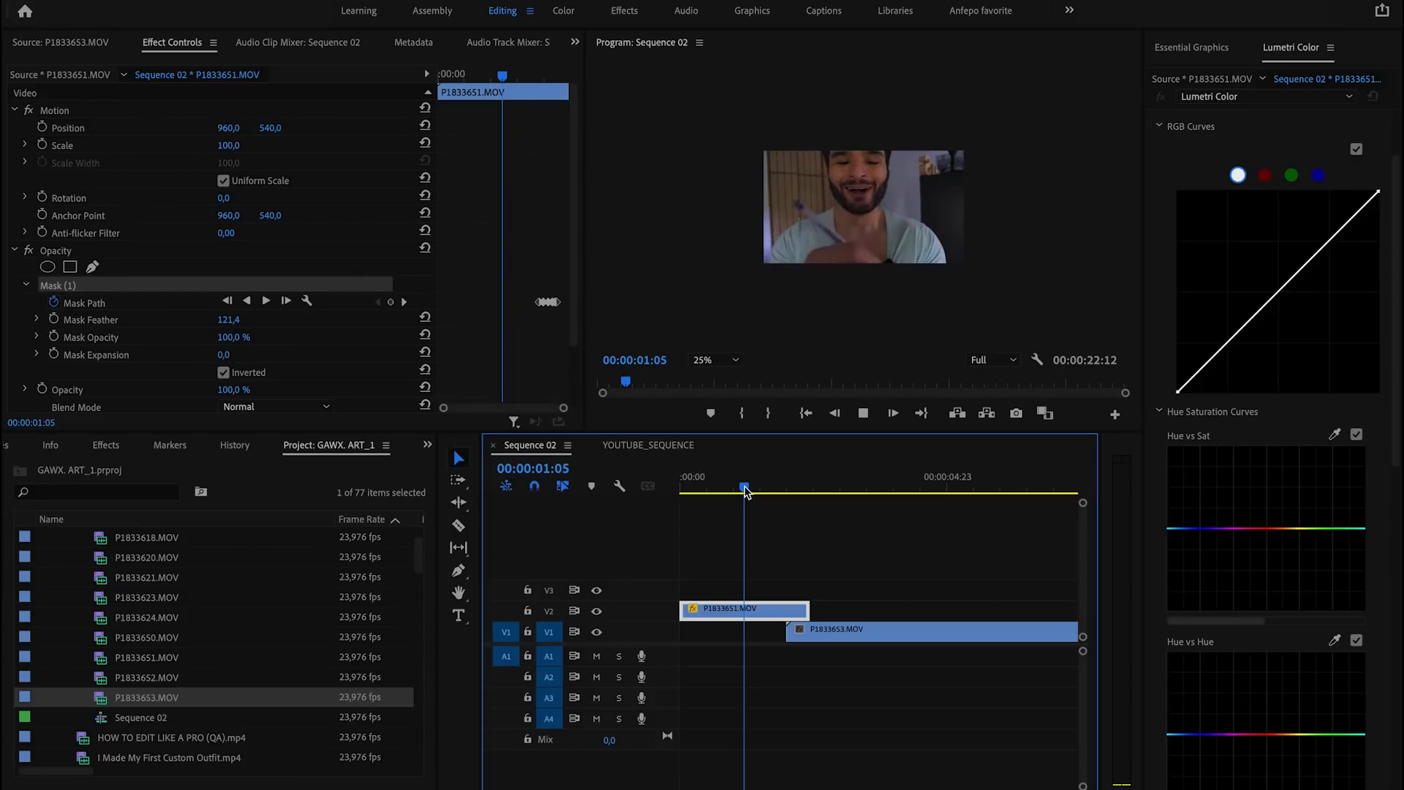
key("space")
left_click_drag(745, 488, 726, 484)
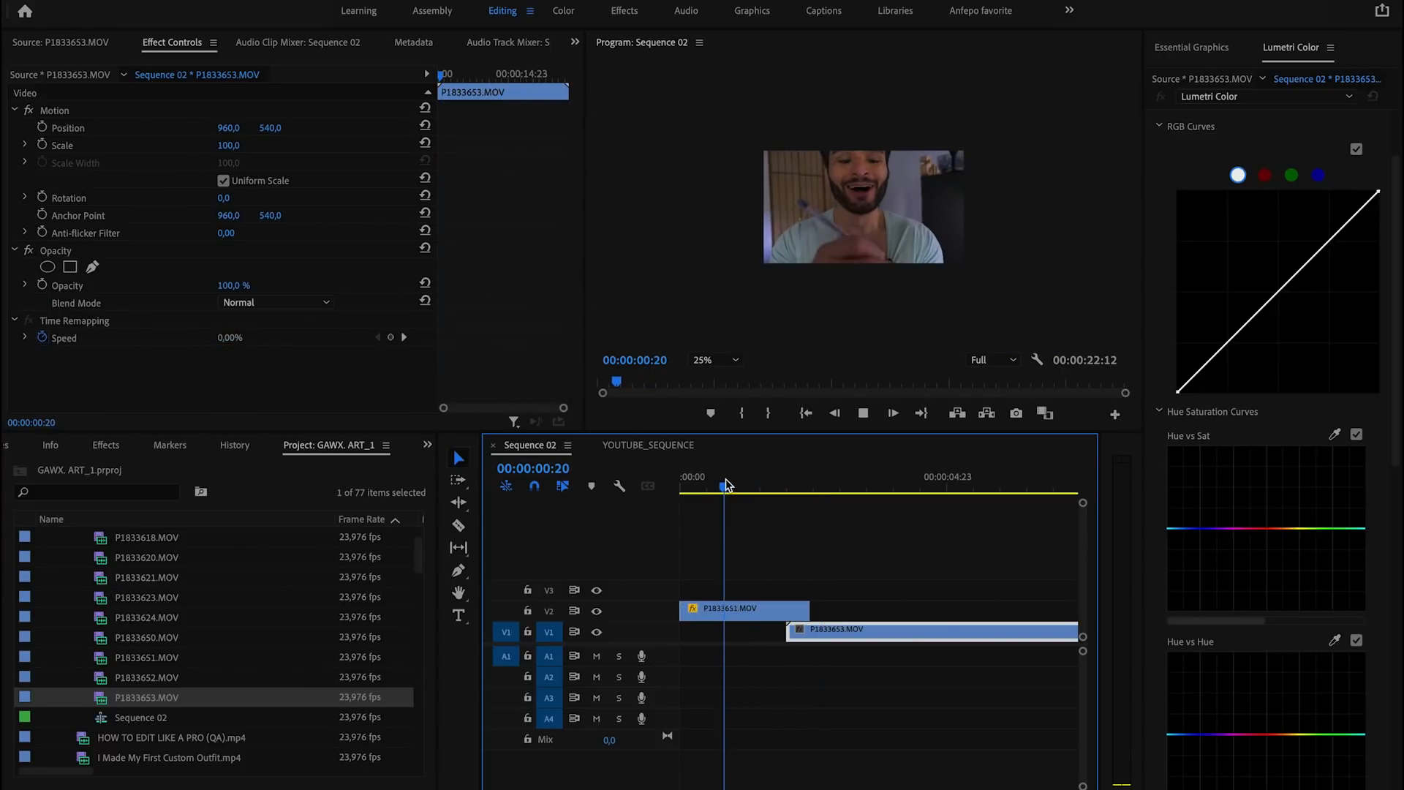
key("space")
left_click_drag(729, 486, 791, 493)
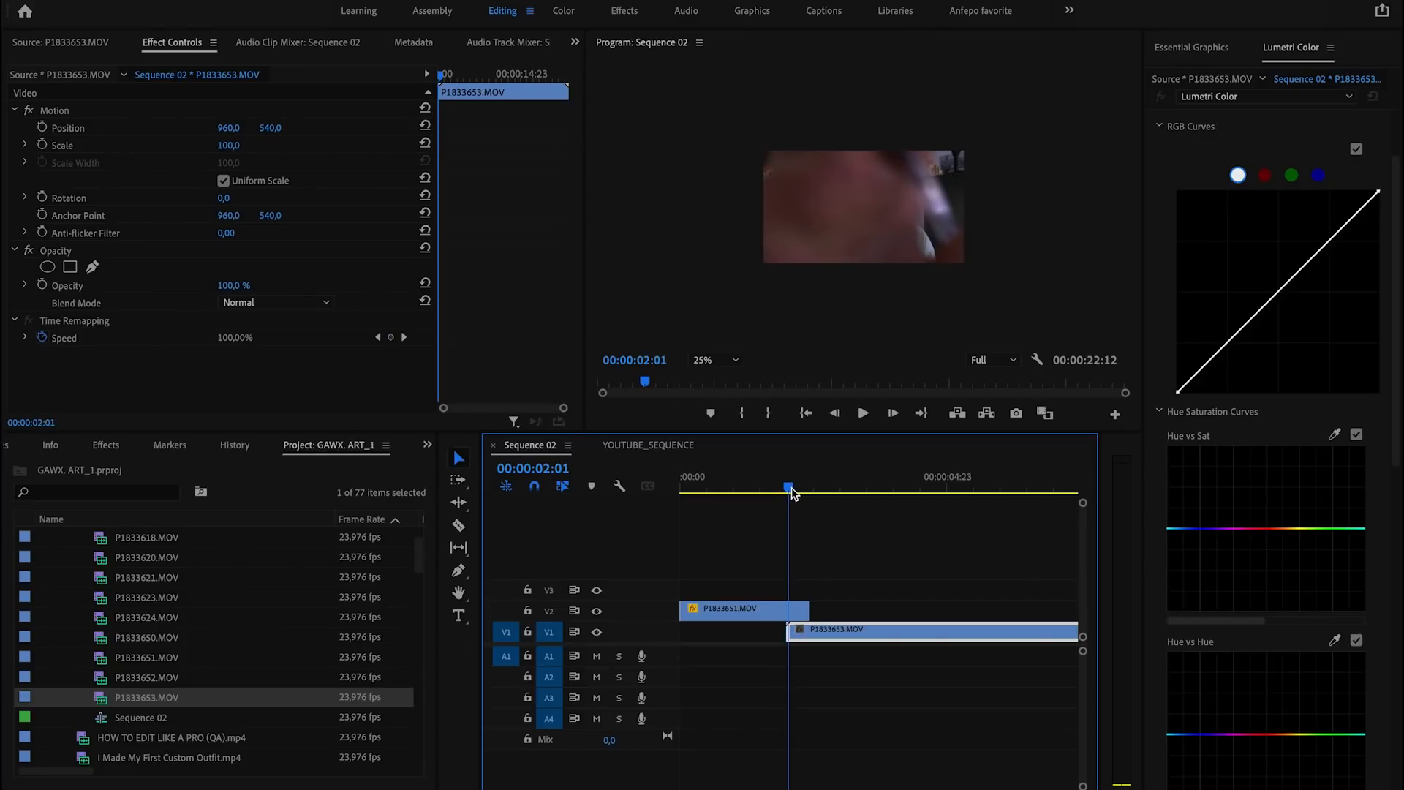
left_click_drag(793, 493, 809, 494)
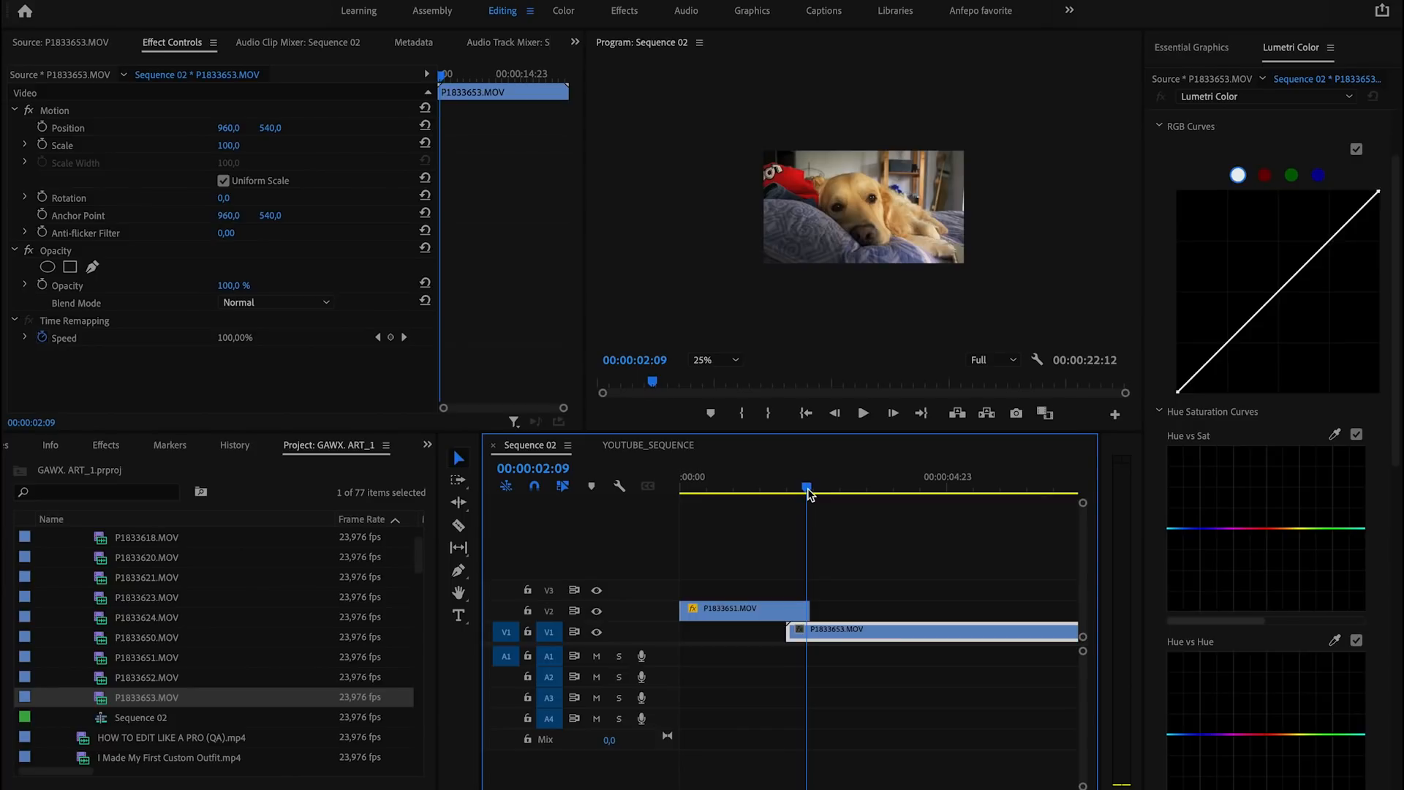
left_click_drag(808, 495, 787, 495)
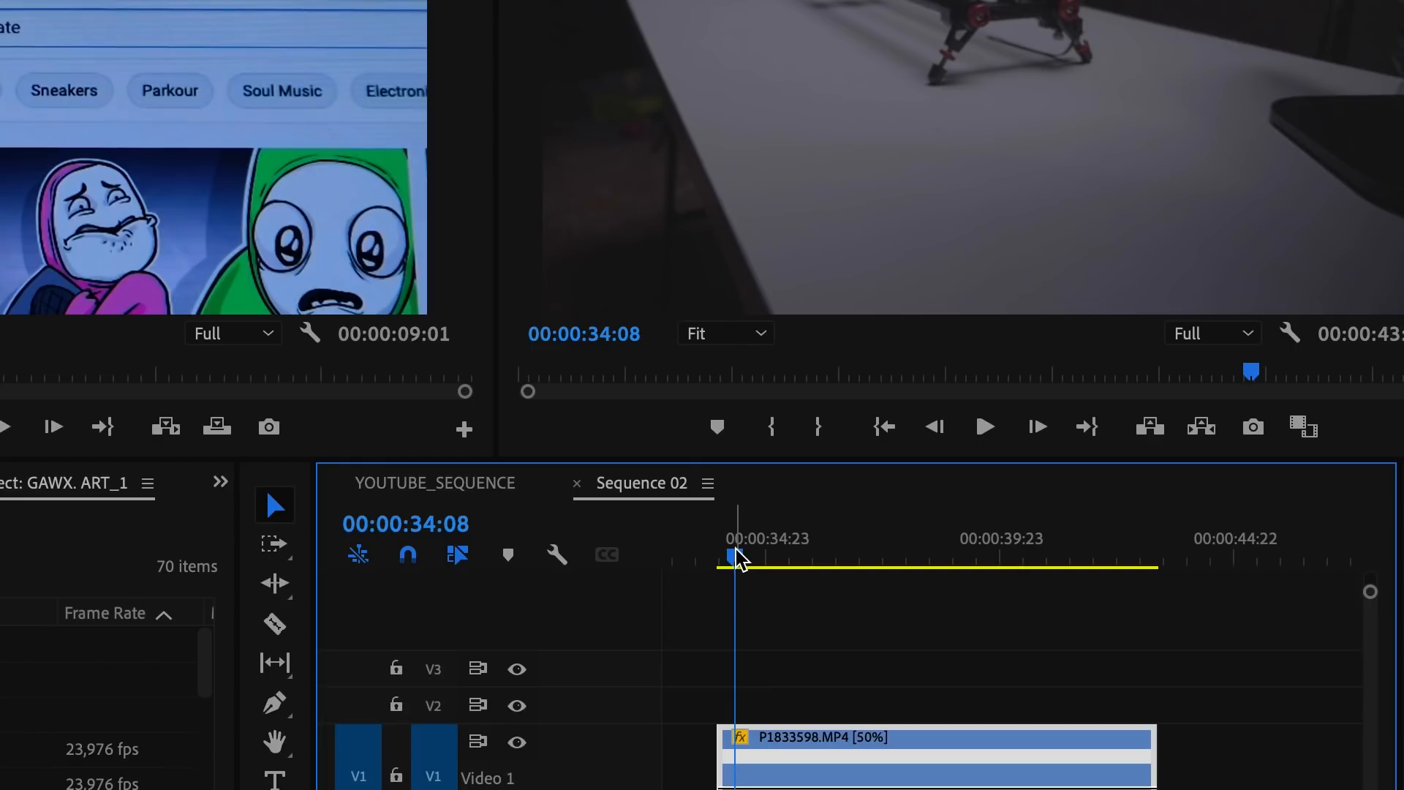
Go to 00:00:34:04 near the start of P1833598.MP4 and show the clip's Time Remapping speed line.
left_click_drag(739, 560, 727, 562)
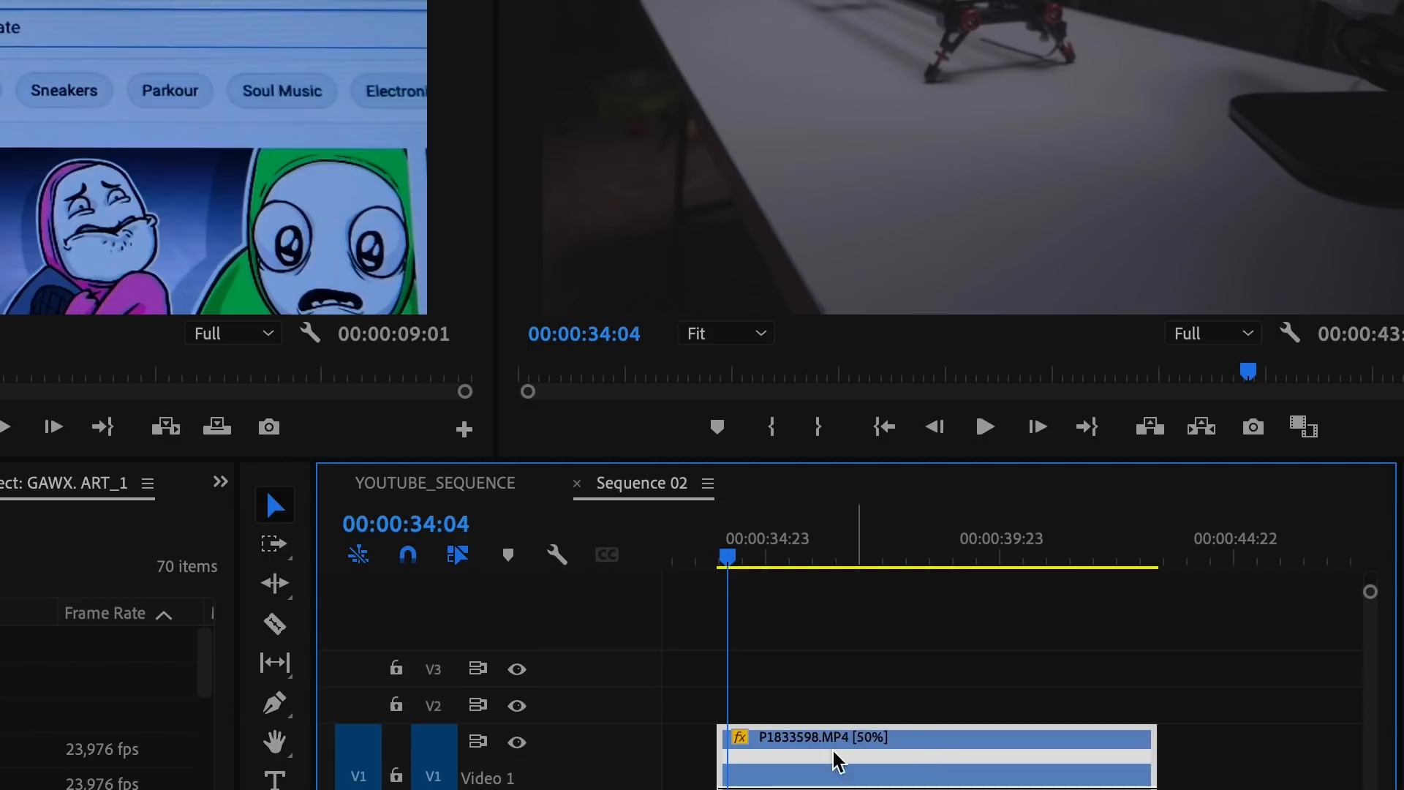
left_click(741, 740)
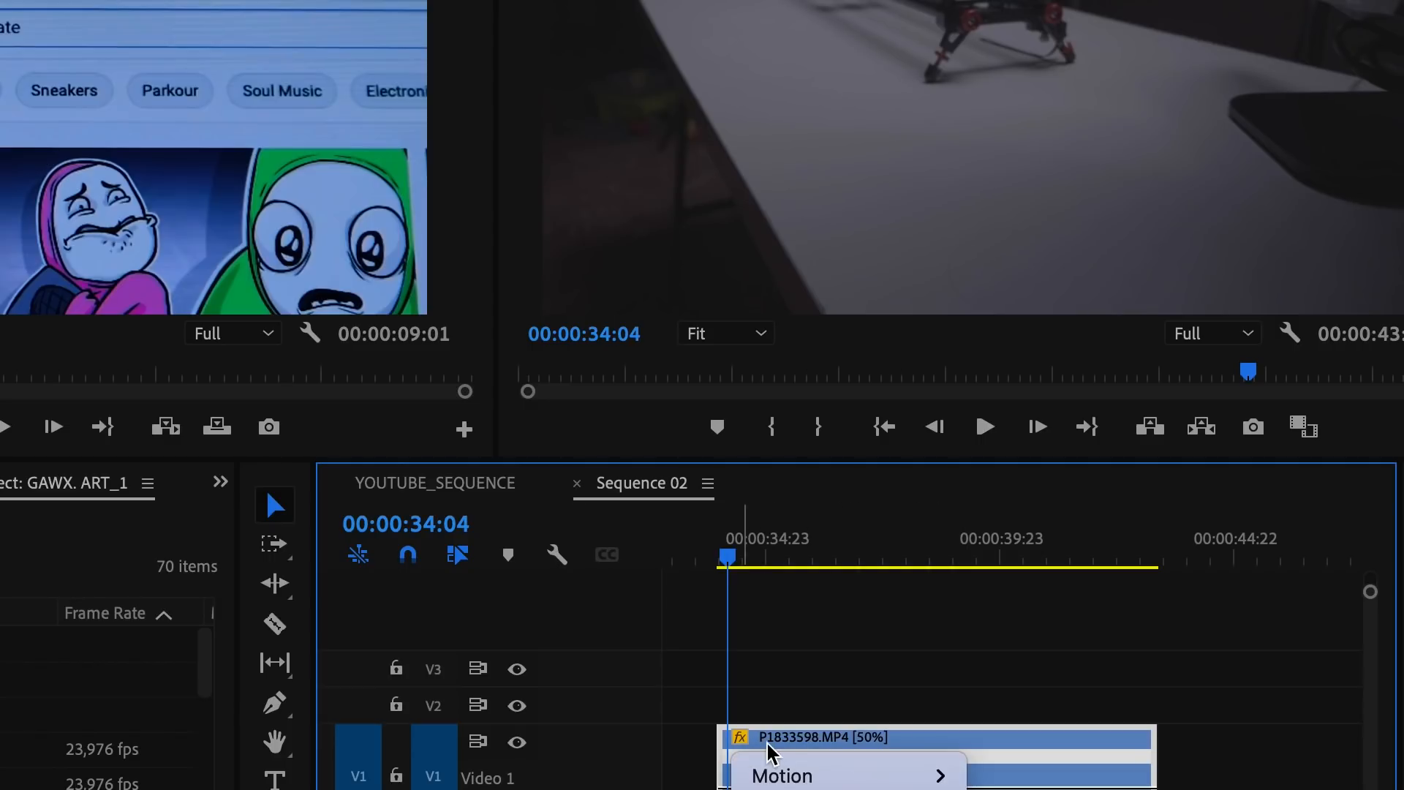
mouse_move(825, 785)
left_click(1038, 789)
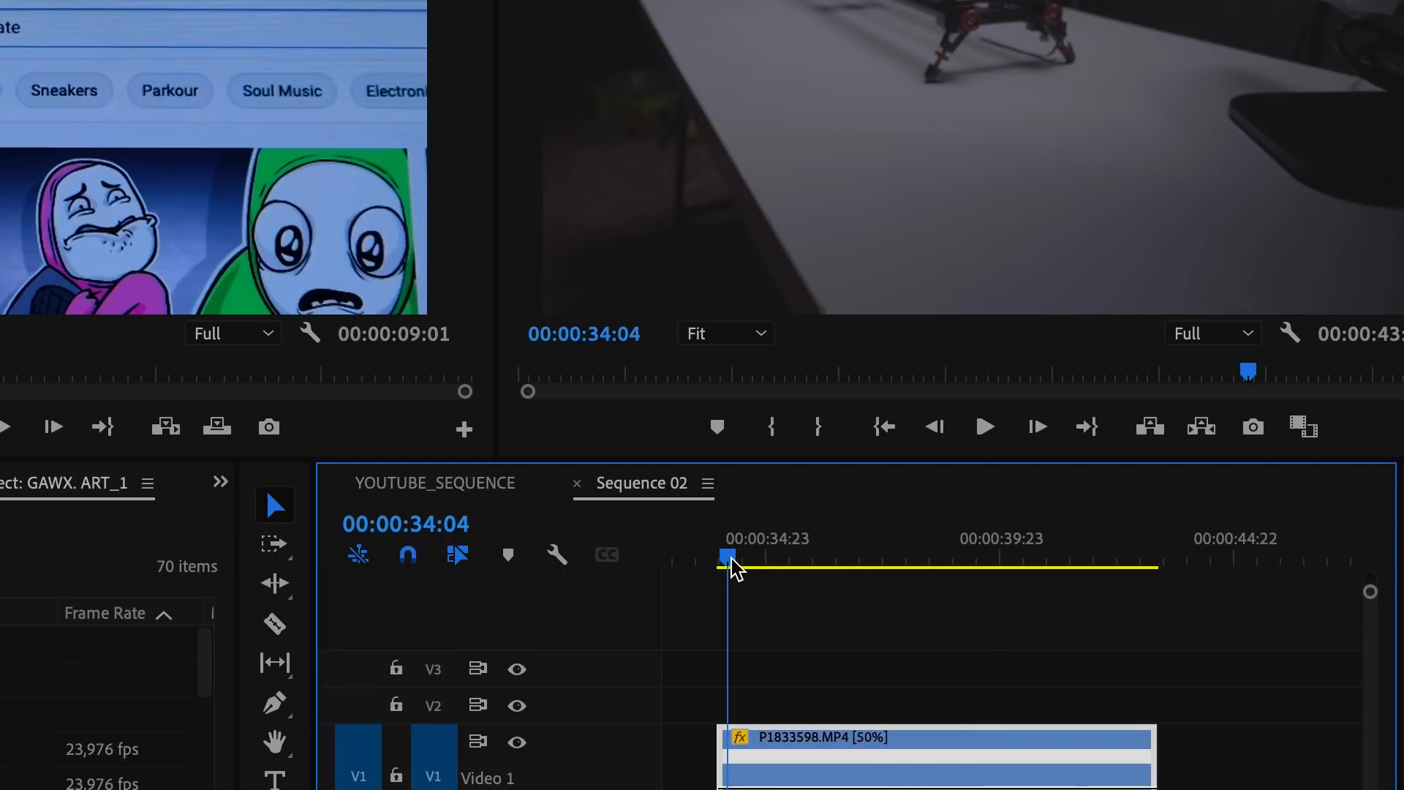
Add speed keyframes to P1833598.MP4 with the Pen tool at 00:00:35:09, 00:00:37:02, 00:00:39:07 and 00:00:41:19.
left_click_drag(731, 561, 790, 578)
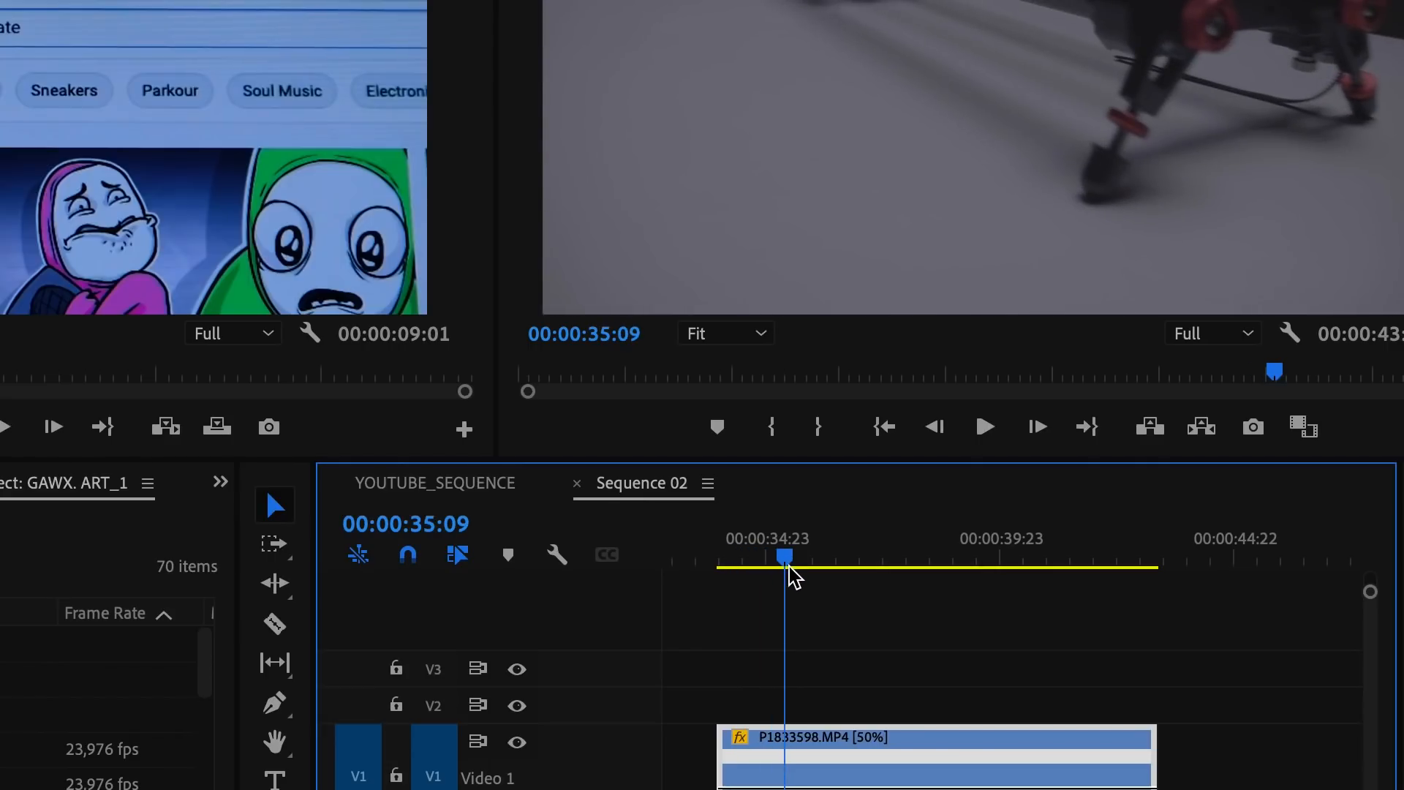
left_click(274, 703)
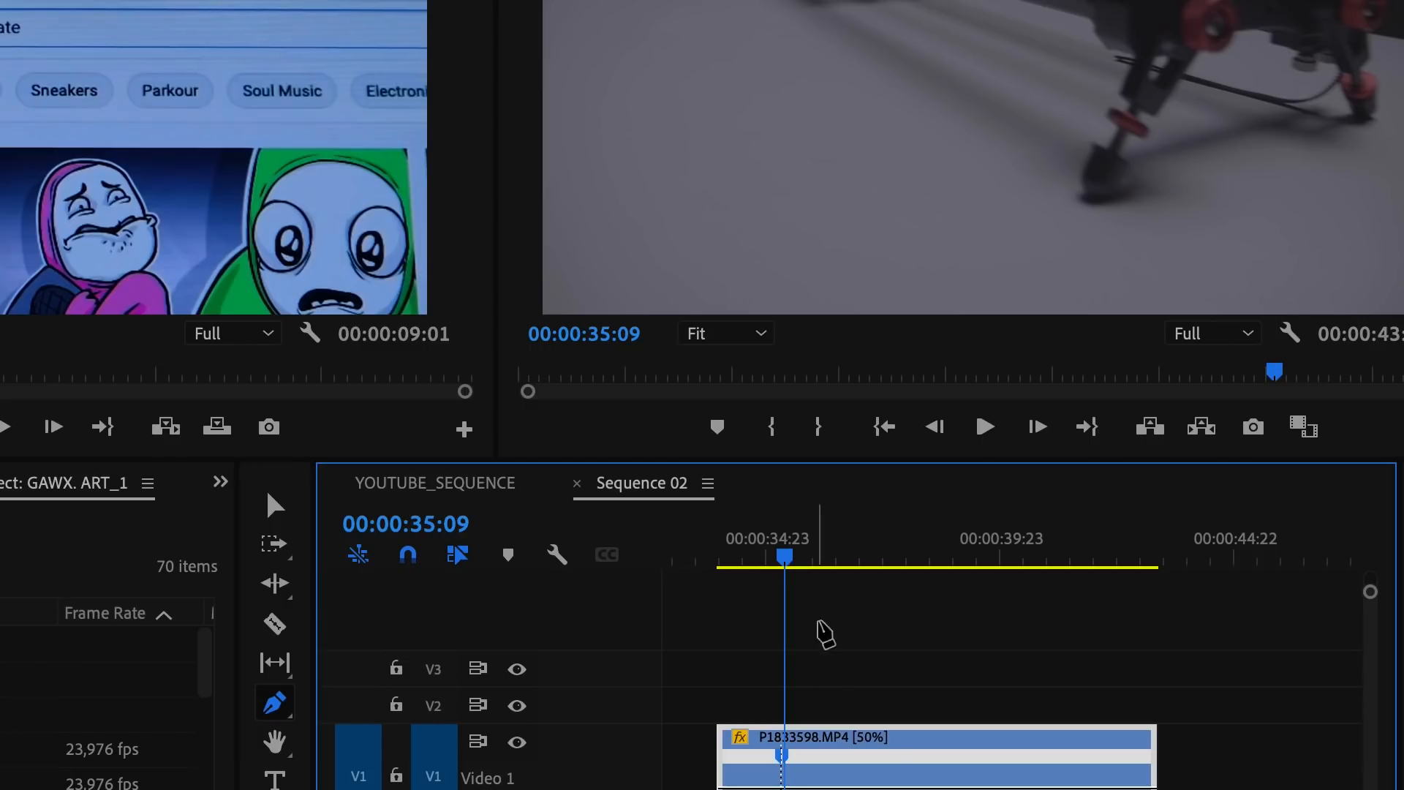
left_click_drag(787, 554, 869, 579)
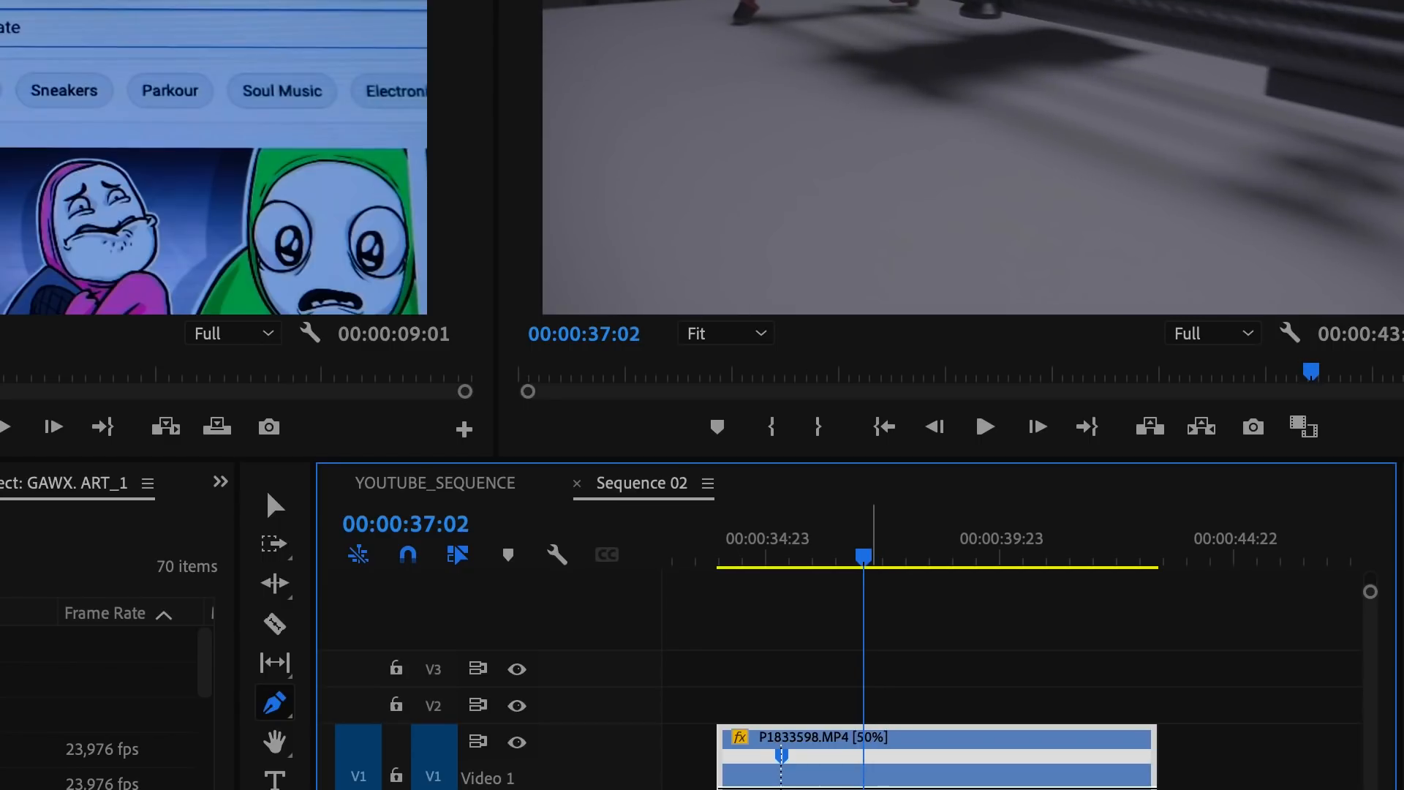
left_click_drag(865, 561, 969, 580)
left_click(966, 754)
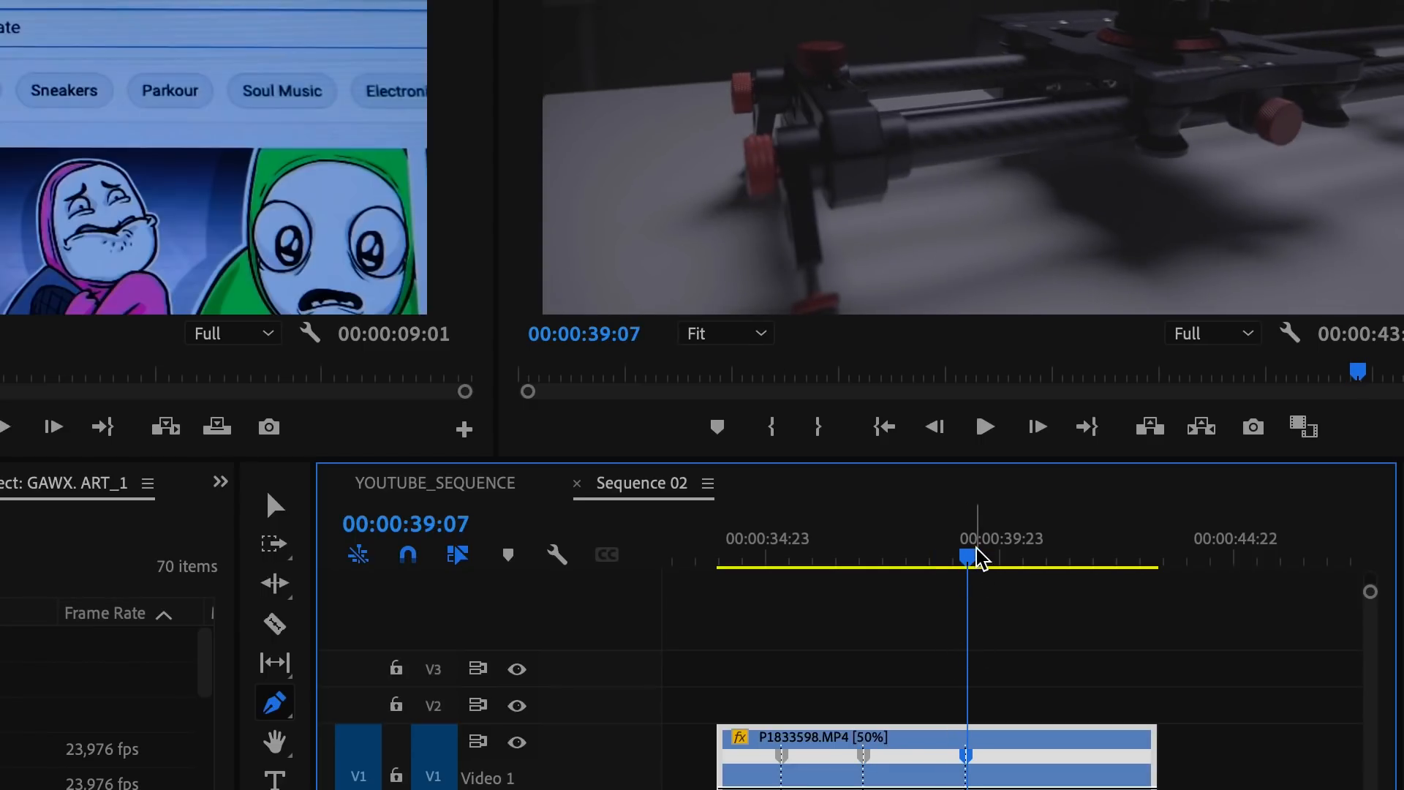
left_click_drag(972, 556, 1090, 587)
left_click(1085, 754)
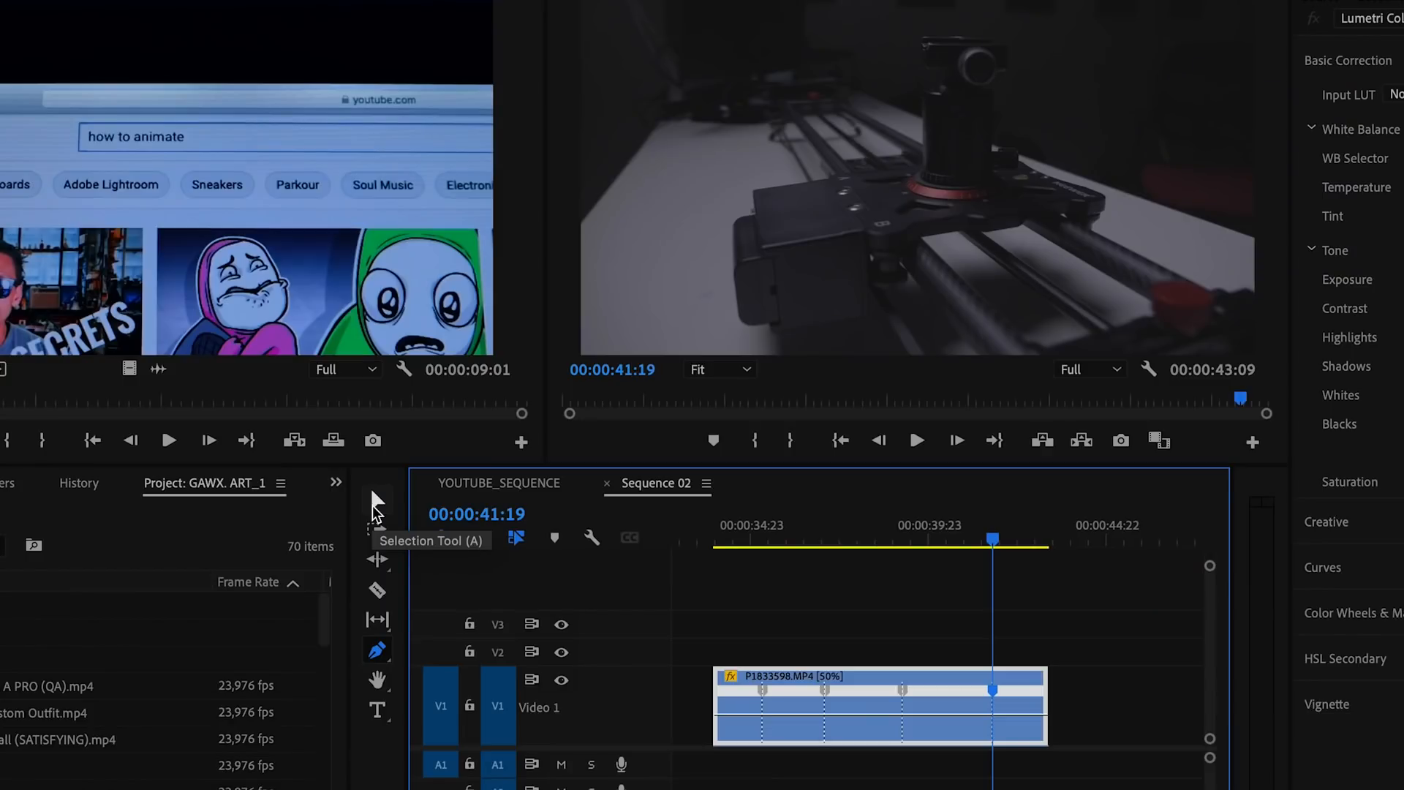
Raise the speed of P1833598.MP4 before the first keyframe and between the second and third keyframes.
left_click(374, 505)
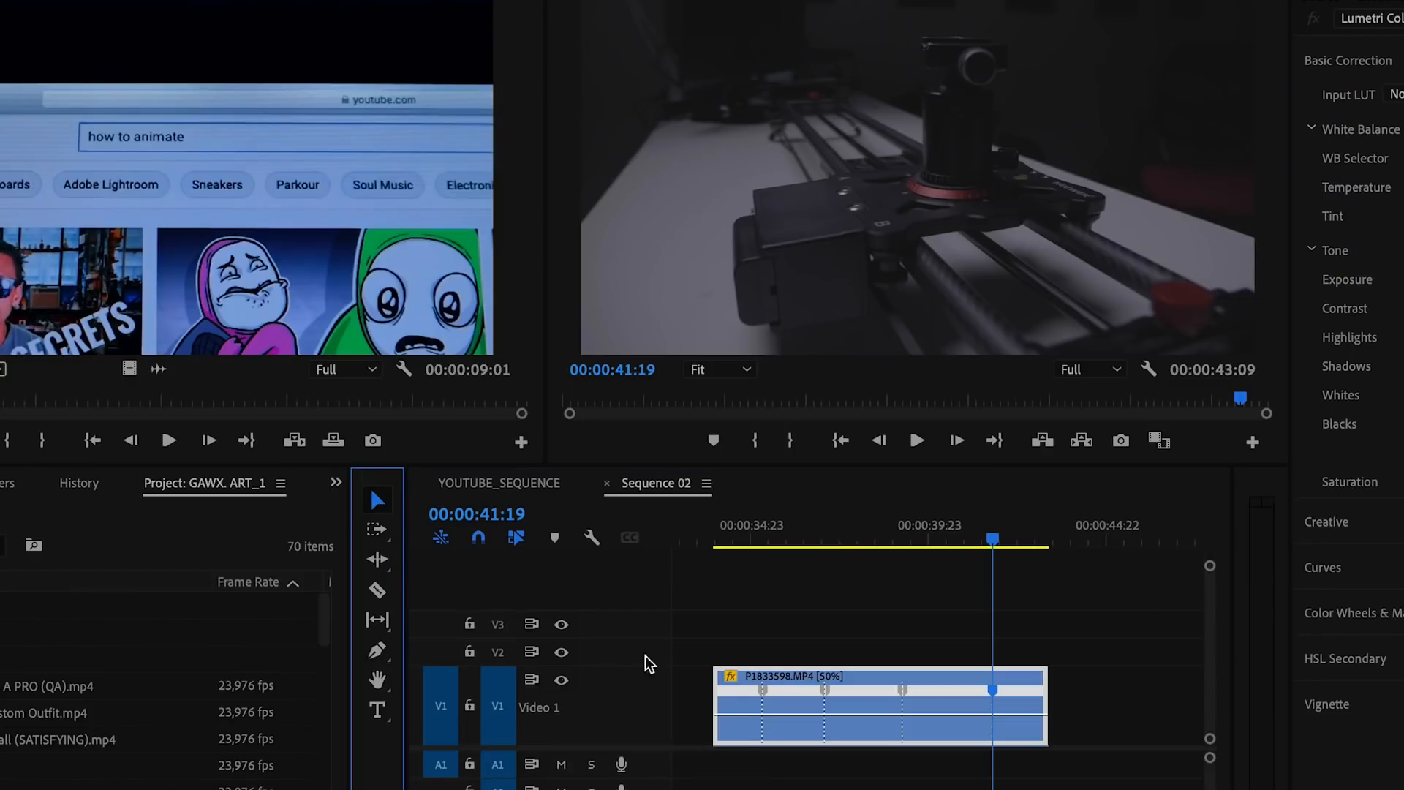
left_click_drag(736, 717, 736, 711)
left_click_drag(740, 714, 740, 693)
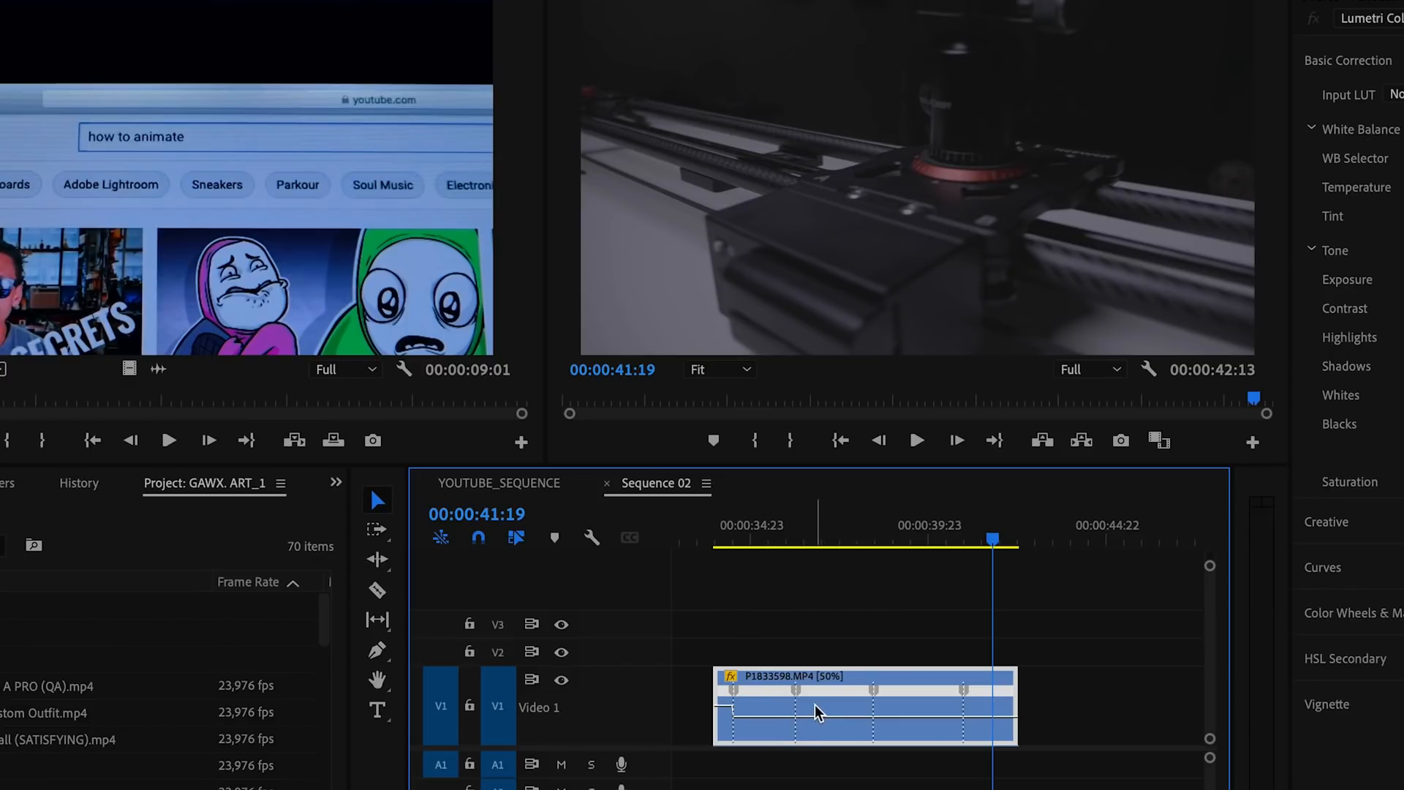
left_click_drag(830, 728, 830, 713)
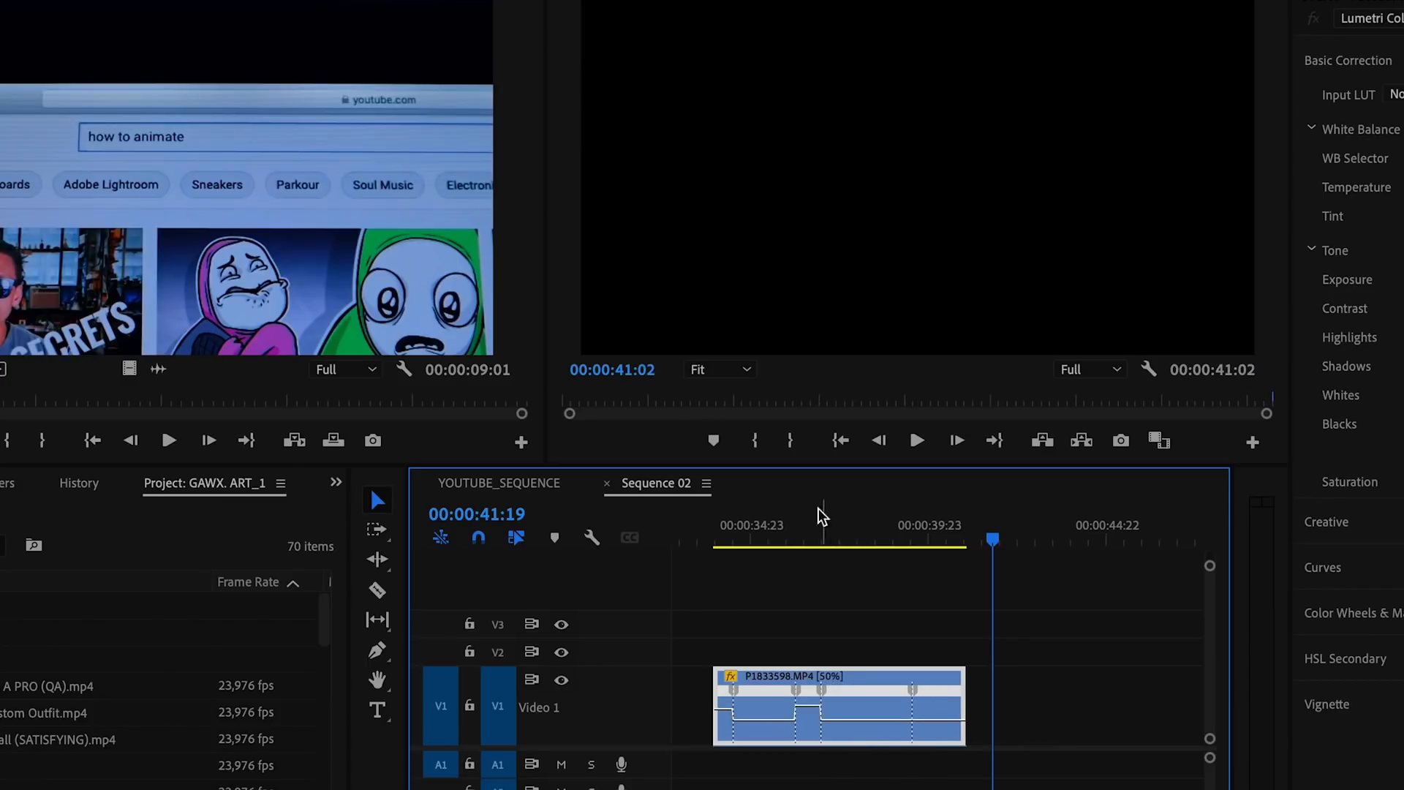
Raise the speed of P1833598.MP4 after the fourth keyframe to about 289%.
left_click_drag(943, 721, 944, 719)
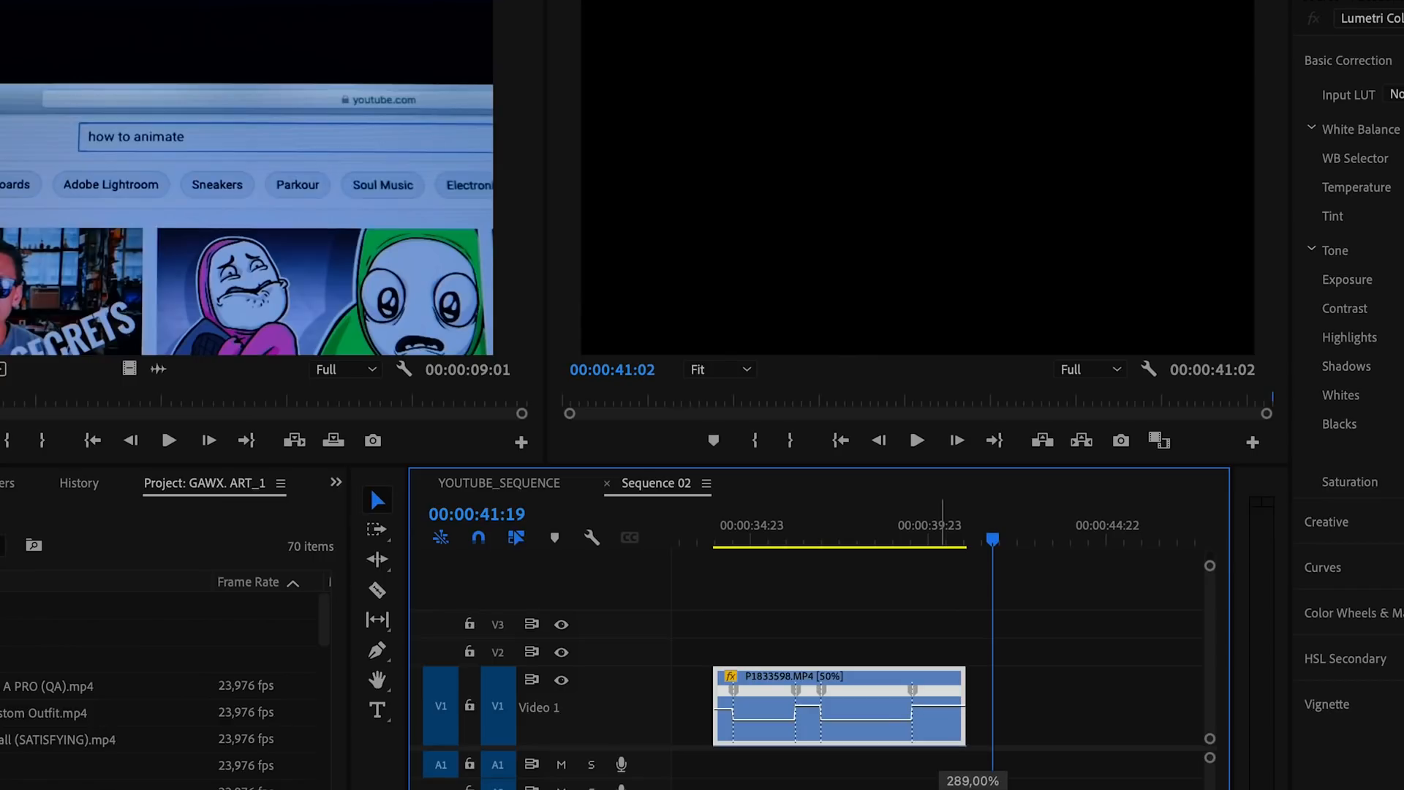
left_click_drag(944, 719, 868, 583)
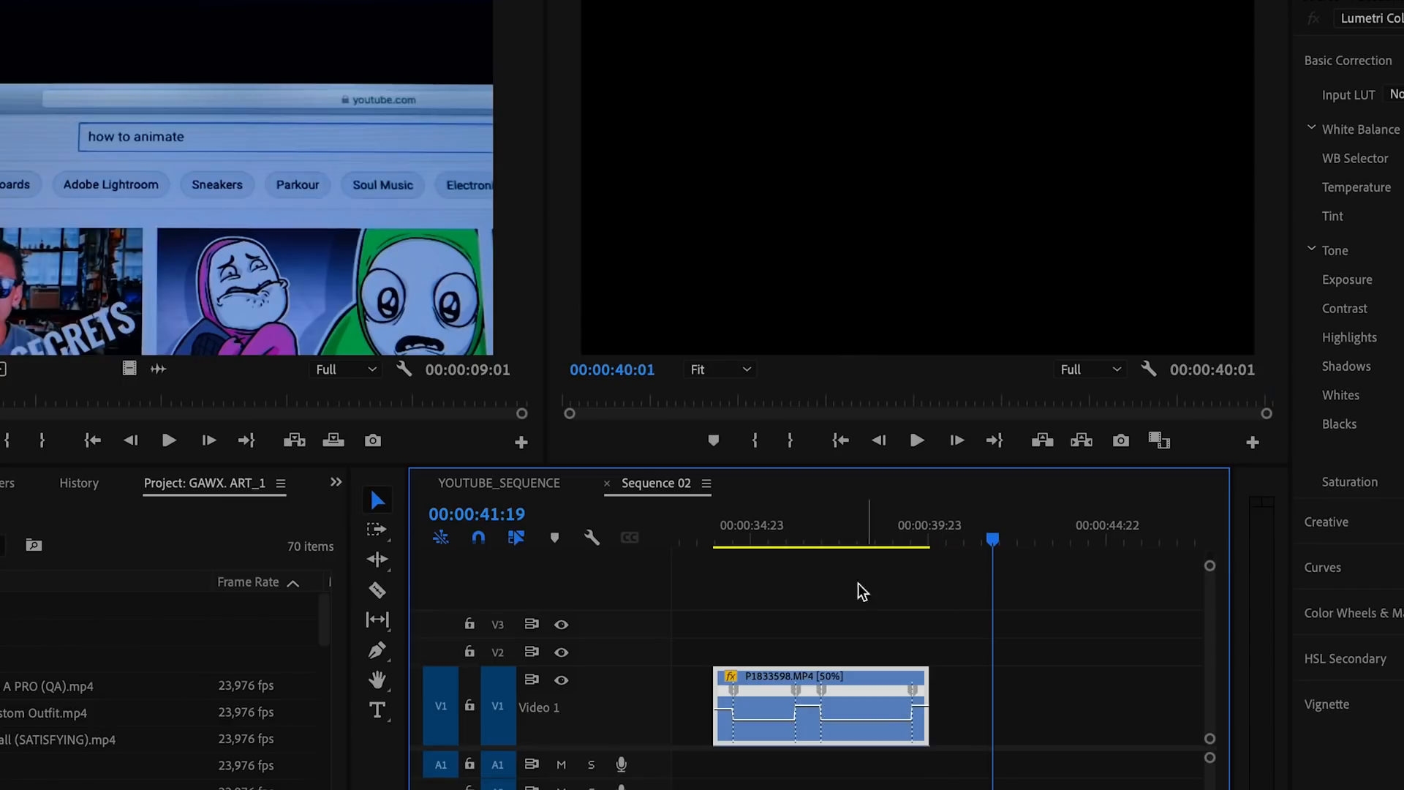
Go to 00:00:34:09 in P1833598.MP4 and split the first speed keyframe into a gradual ramp.
left_click(731, 528)
key("equal")
key("equal")
key("equal")
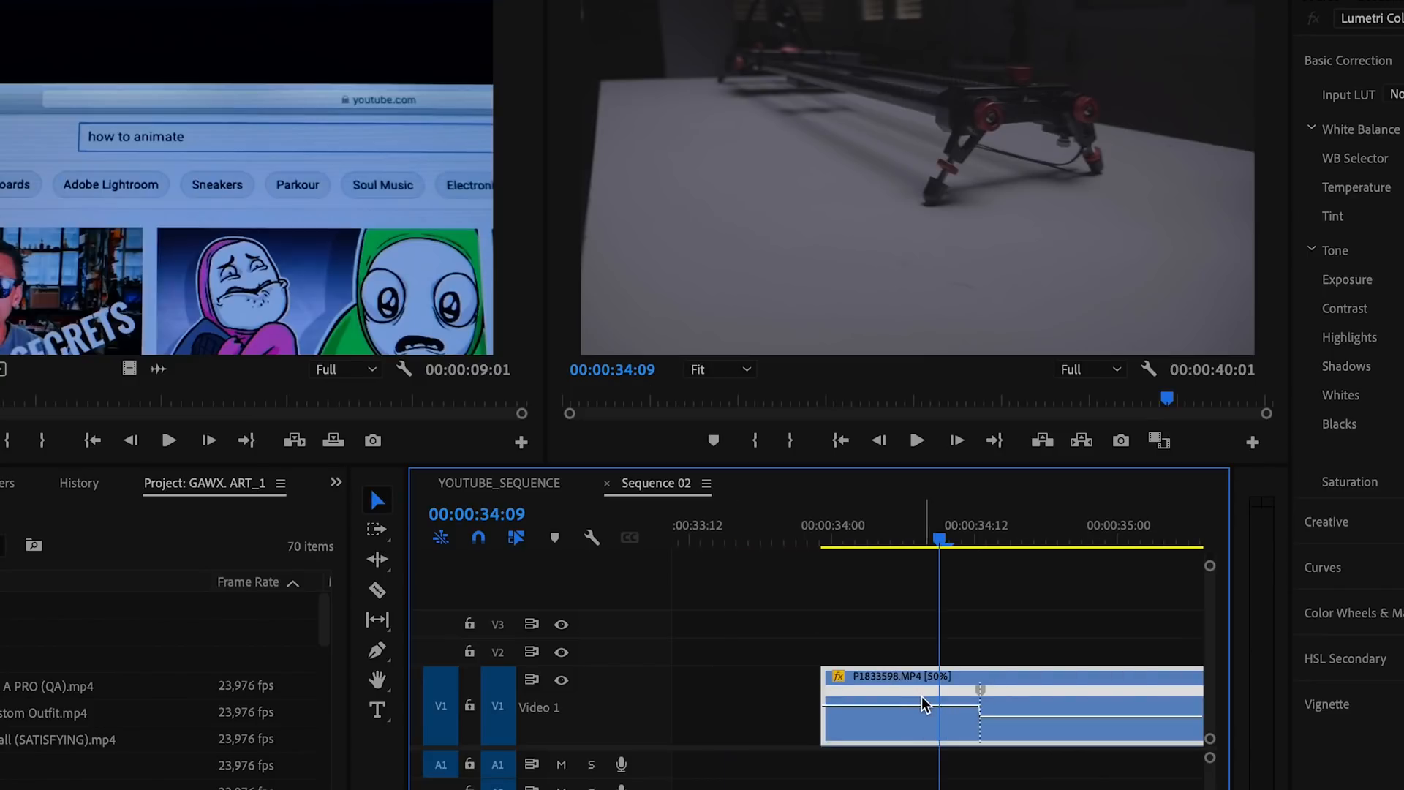
scroll(925, 704, "right", 3)
left_click_drag(853, 698, 929, 704)
Split the second, third and fourth speed keyframes of P1833598.MP4 apart into gradual ramps.
scroll(981, 696, "right", 4)
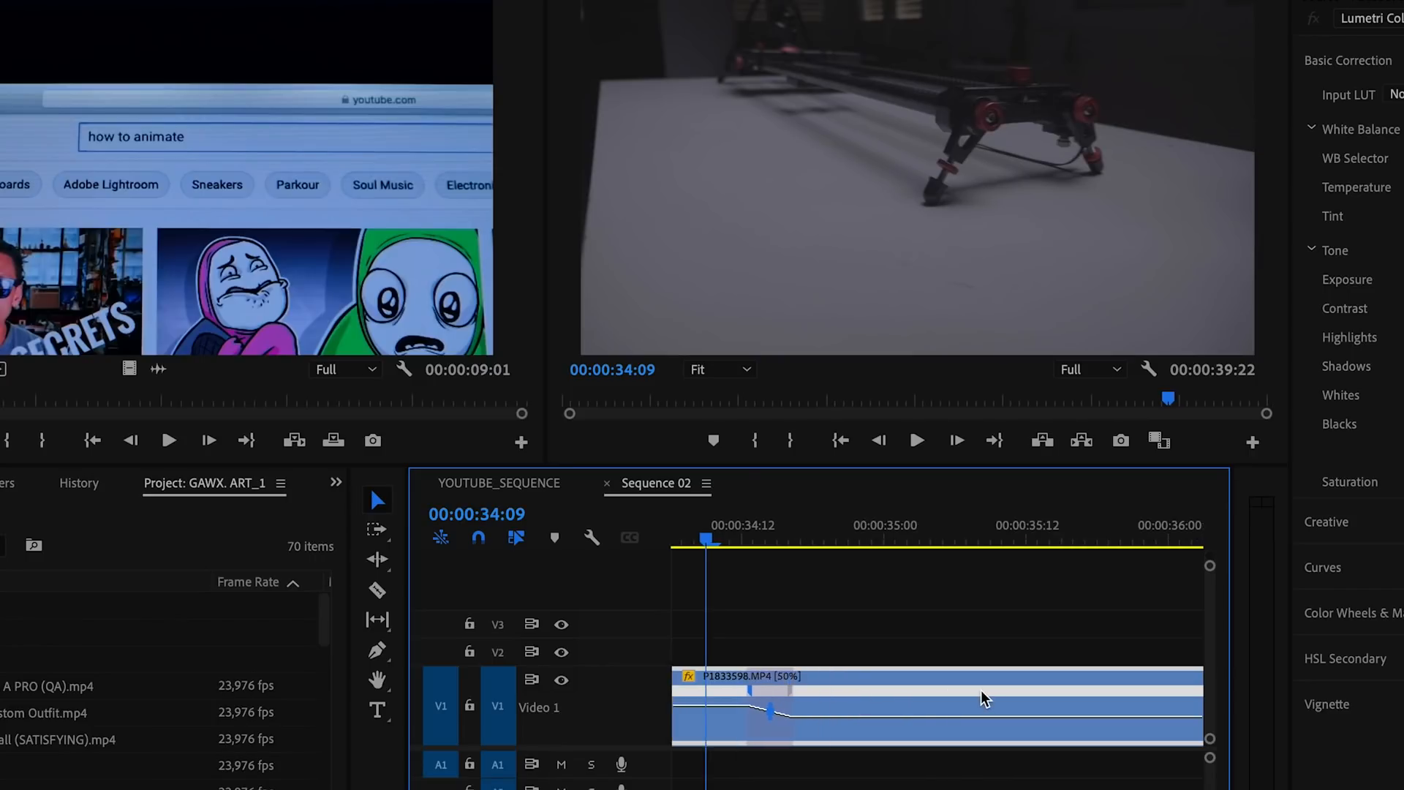
left_click_drag(1042, 693, 950, 706)
scroll(975, 707, "right", 2)
scroll(980, 715, "right", 2)
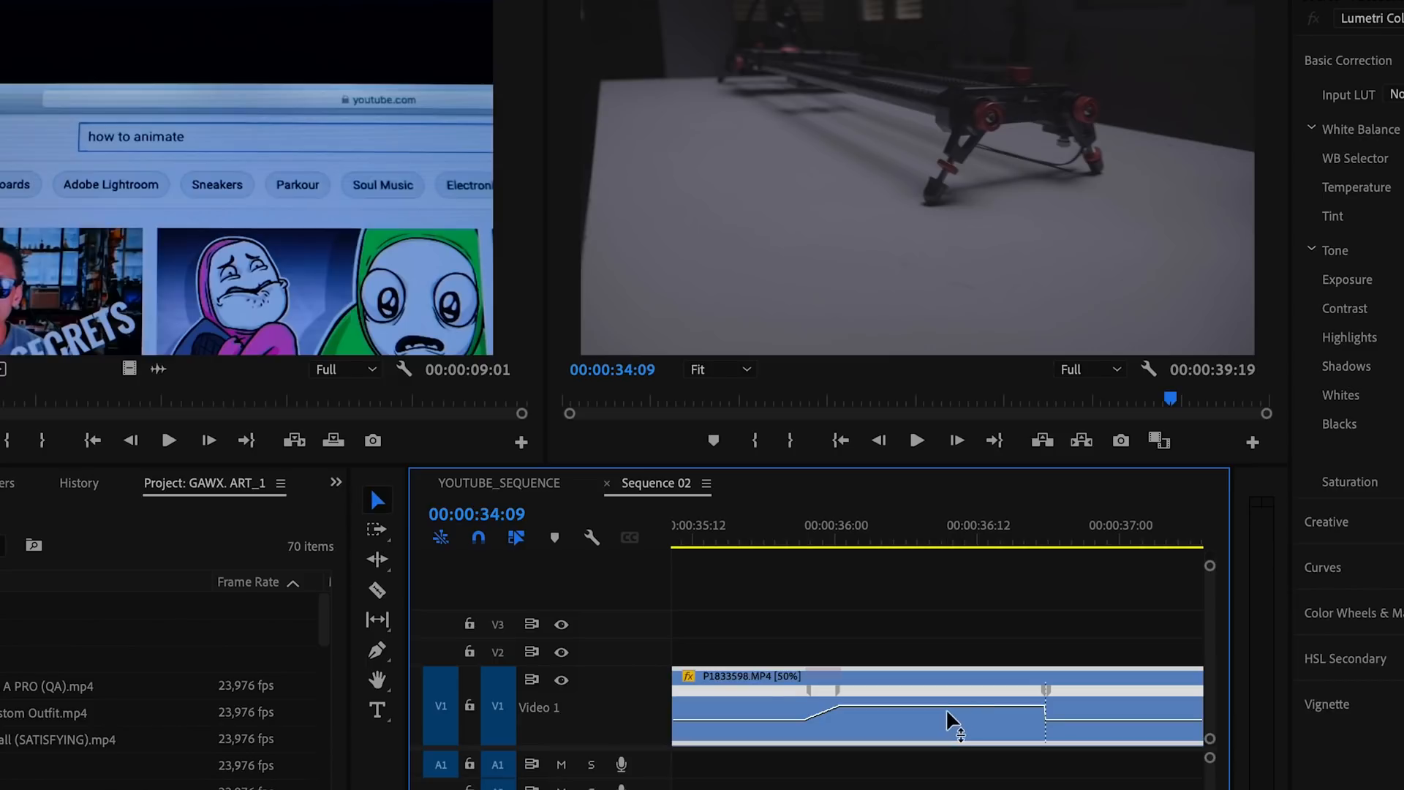
left_click_drag(951, 689, 987, 709)
scroll(1004, 701, "right", 8)
Play P1833598.MP4 to review the smoothed speed ramps and bring the whole clip into view.
key("minus")
key("minus")
scroll(988, 711, "left", 5)
left_click(940, 537)
key("space")
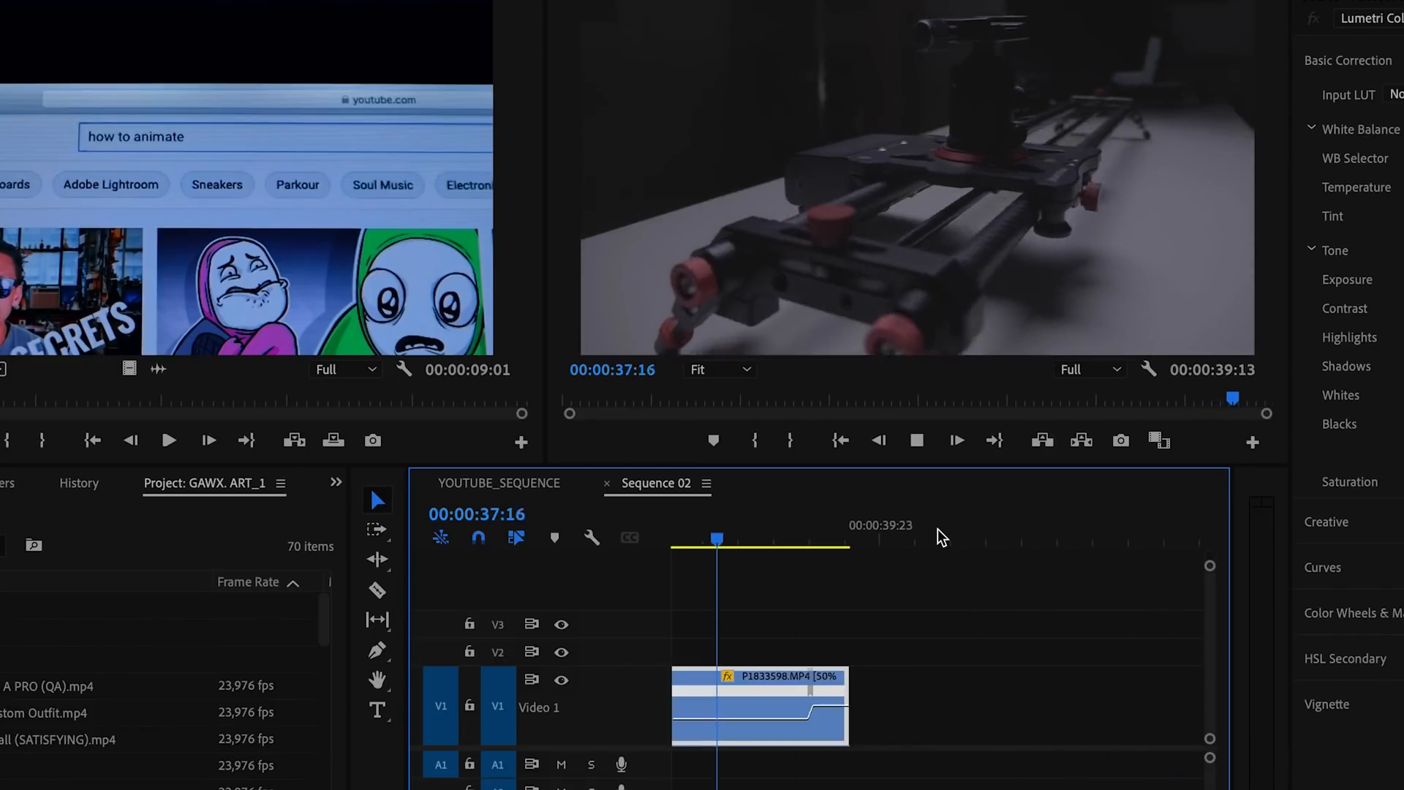
left_click(769, 532)
scroll(722, 559, "left", 5)
scroll(723, 559, "right", 3)
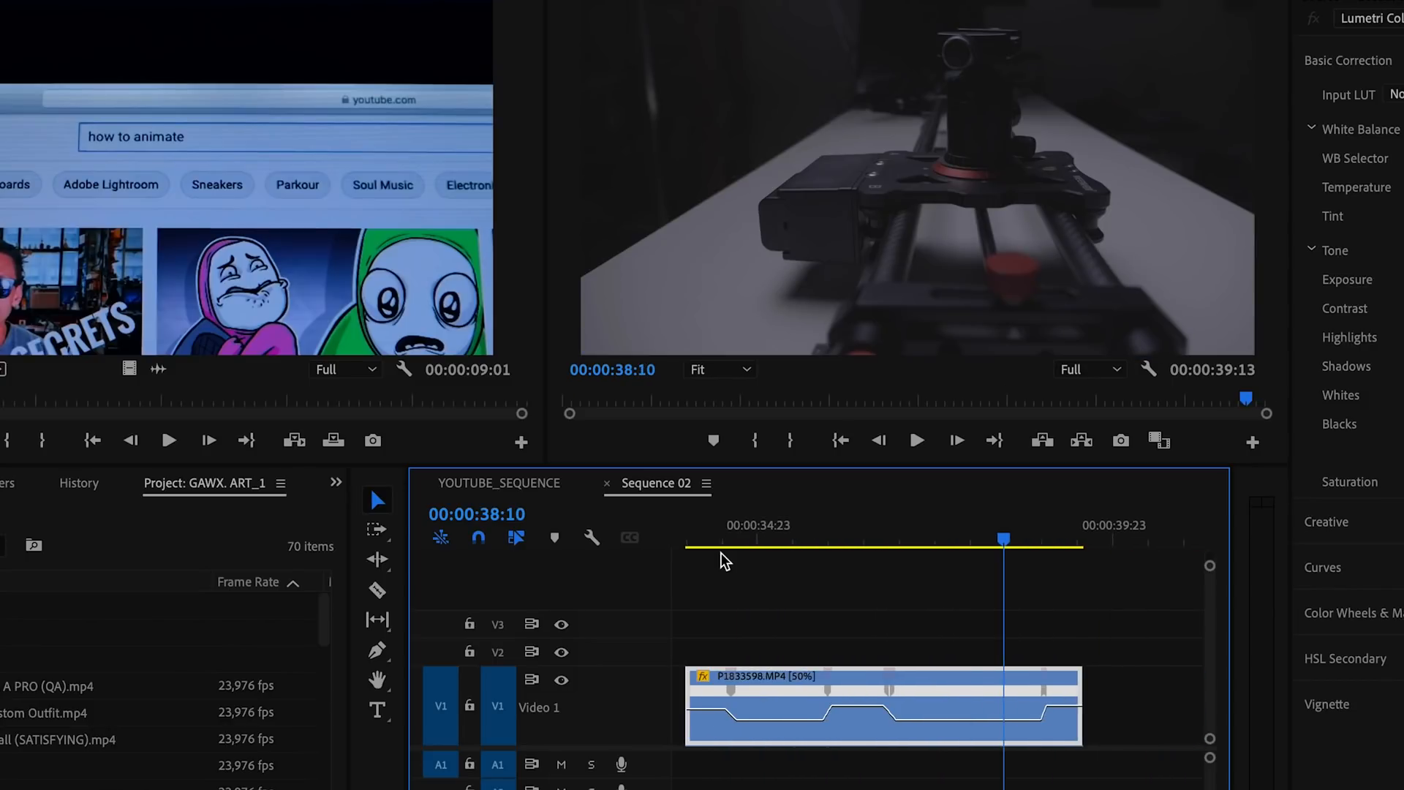